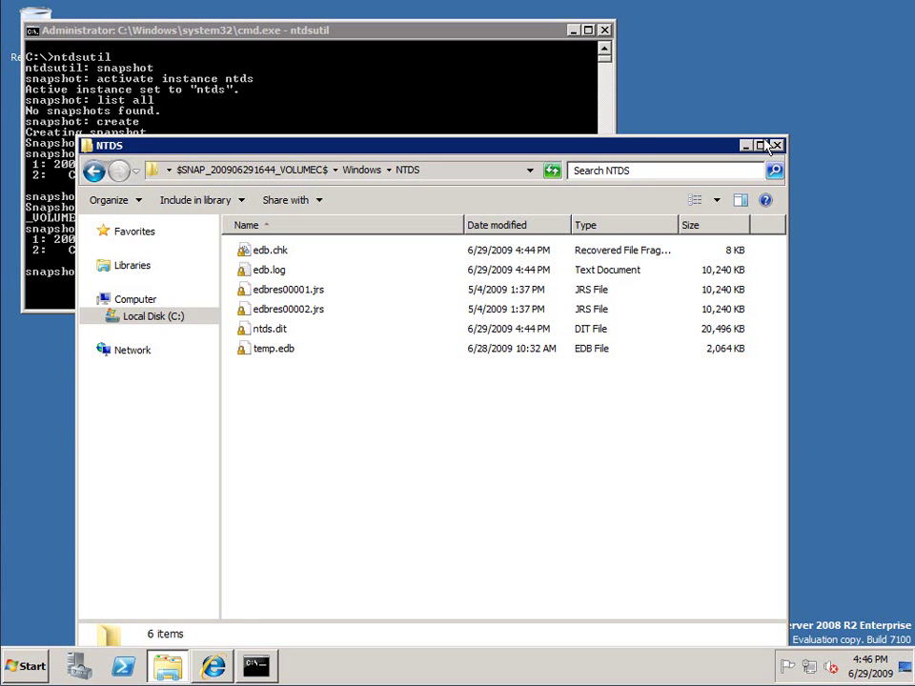
Step: Close the snapshot's NTDS folder window and start a new Command Prompt placed below the ntdsutil window
click(775, 145)
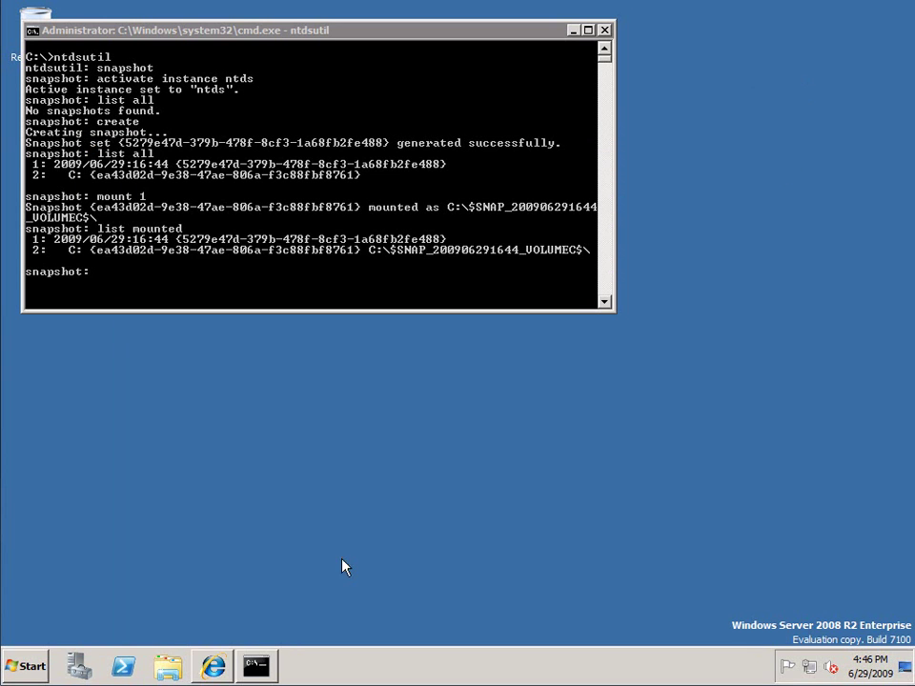
click(26, 675)
click(75, 262)
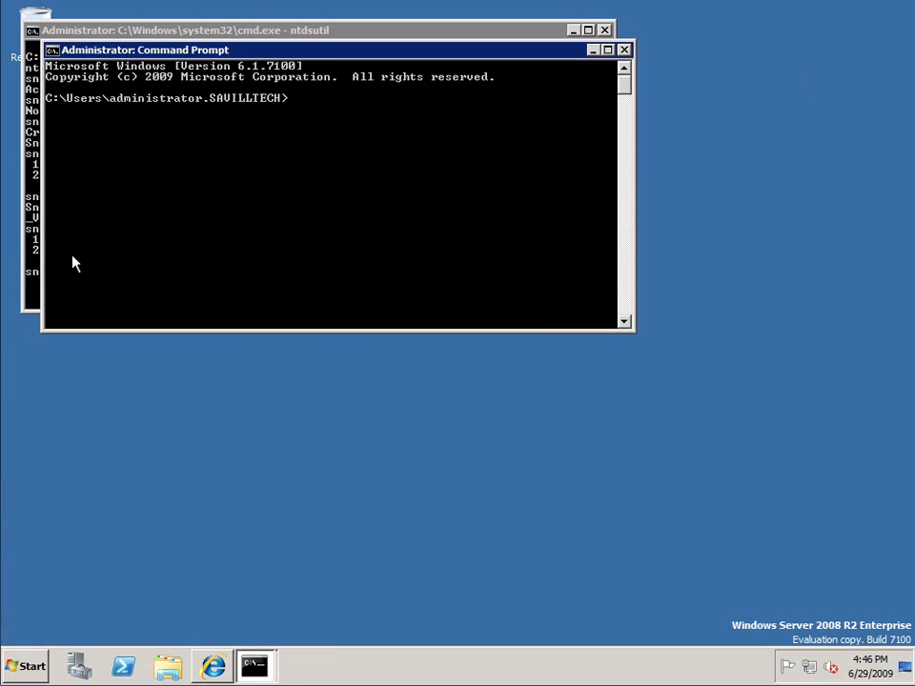
drag(242, 55, 222, 346)
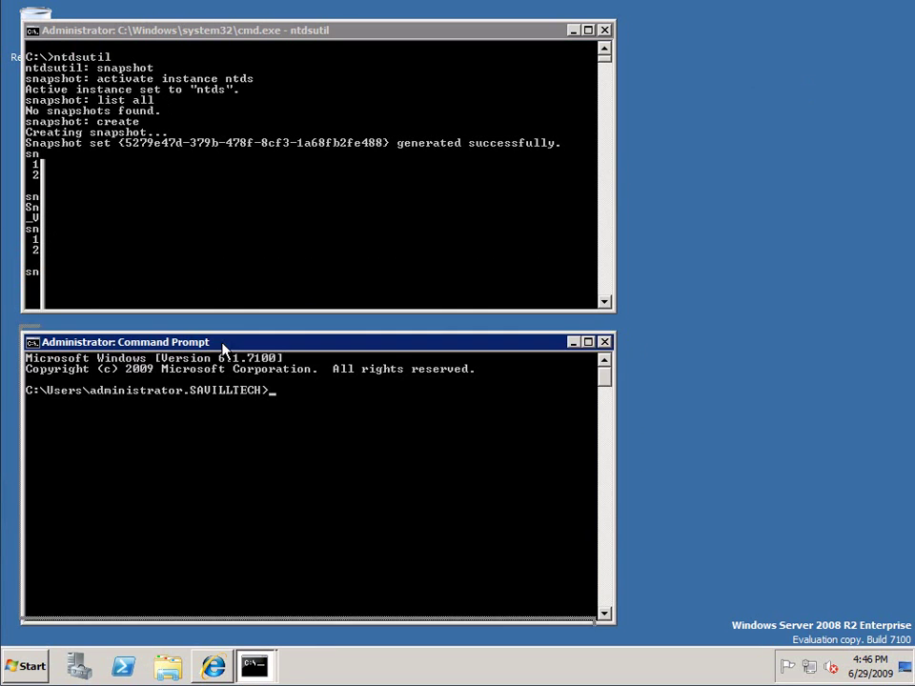
click(168, 666)
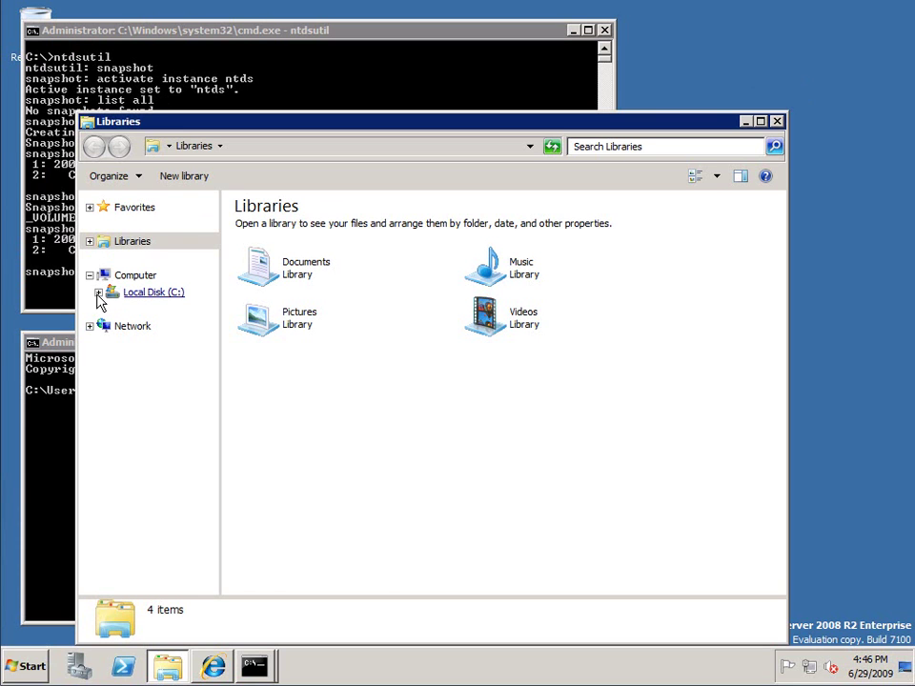
click(98, 292)
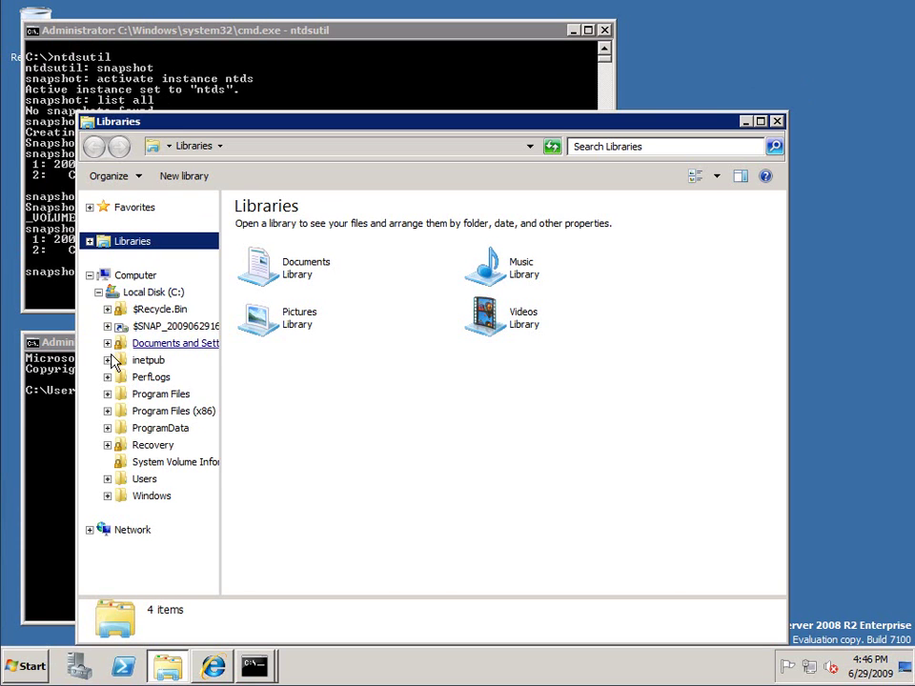
click(107, 326)
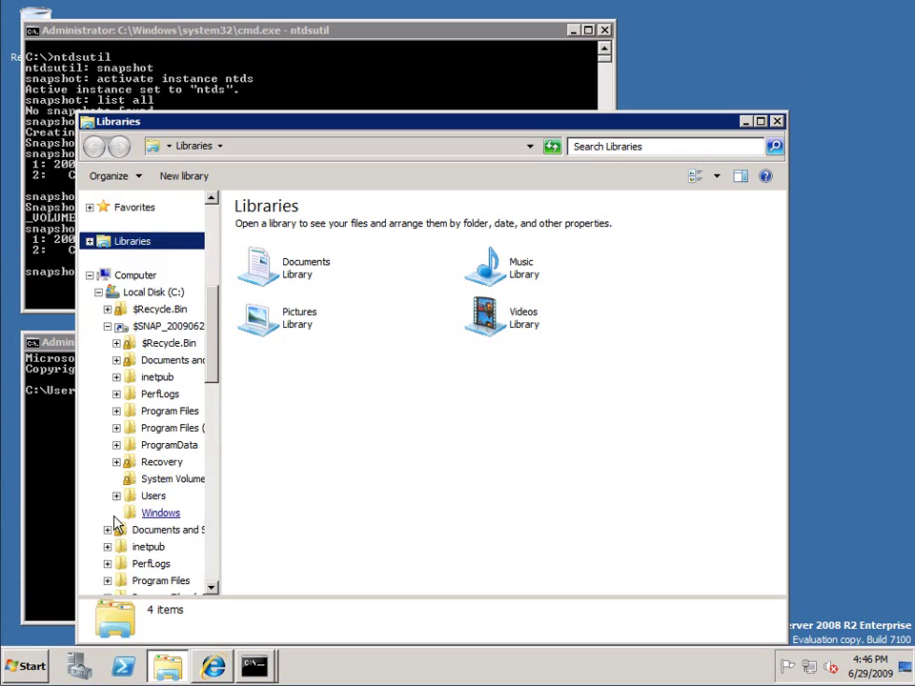
click(116, 513)
drag(217, 379, 212, 400)
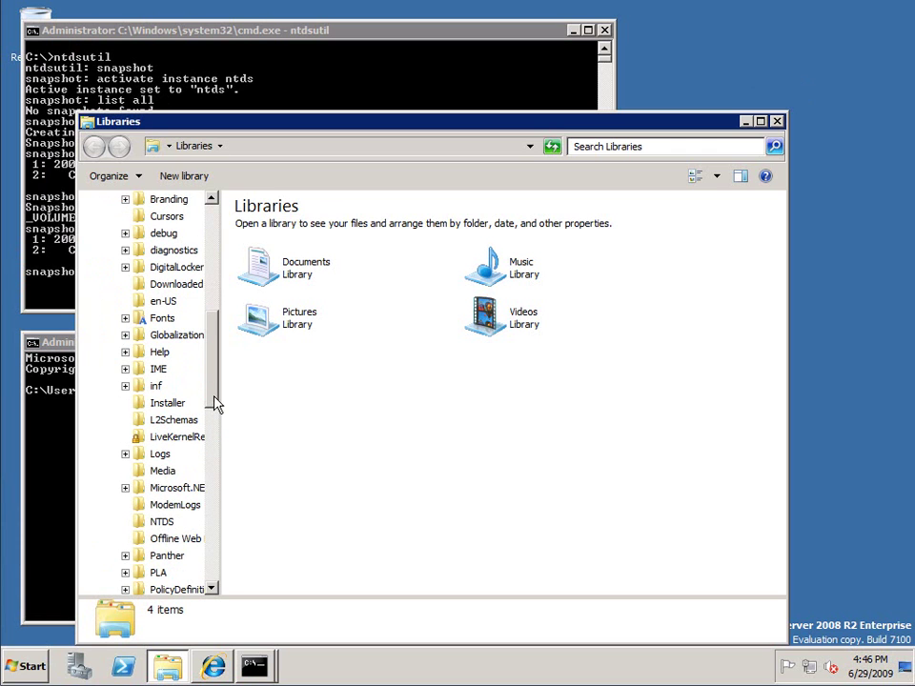
click(157, 523)
Step: Decline the desktop shortcut offered for ntds.dit and return to the second Command Prompt
right_click(275, 308)
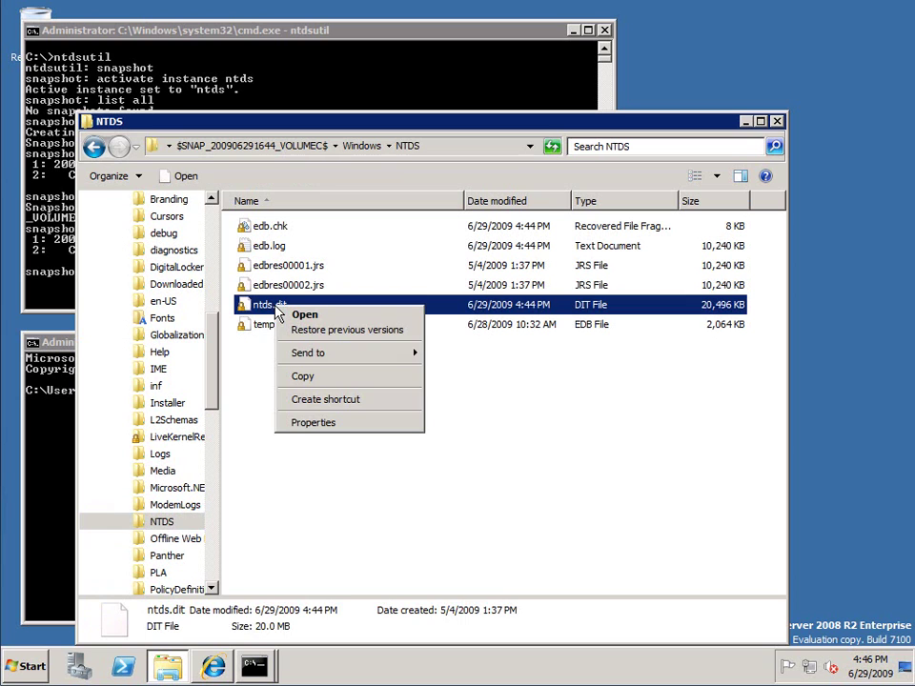
click(326, 400)
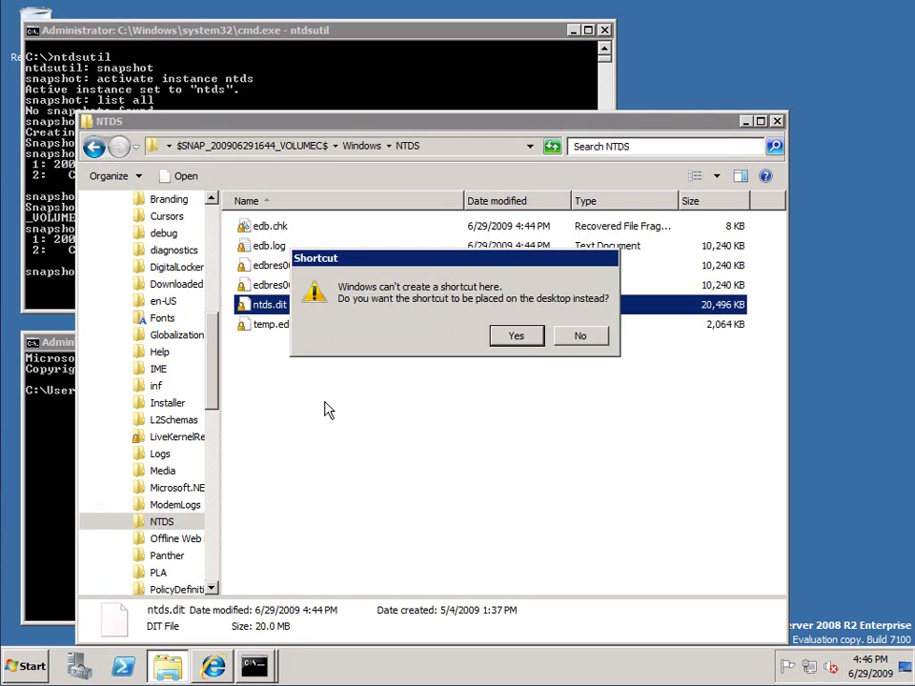
click(577, 339)
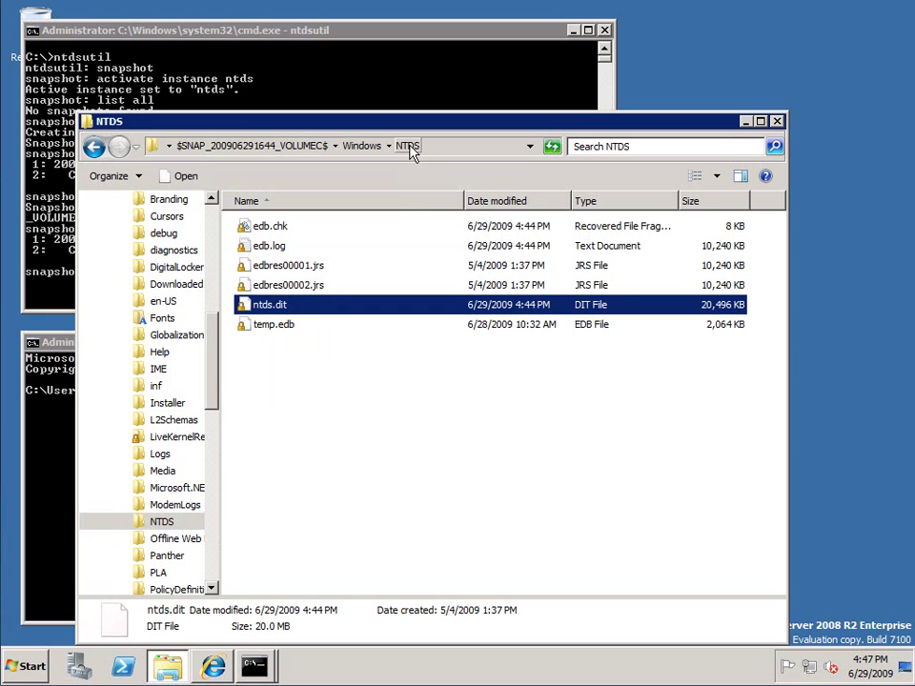
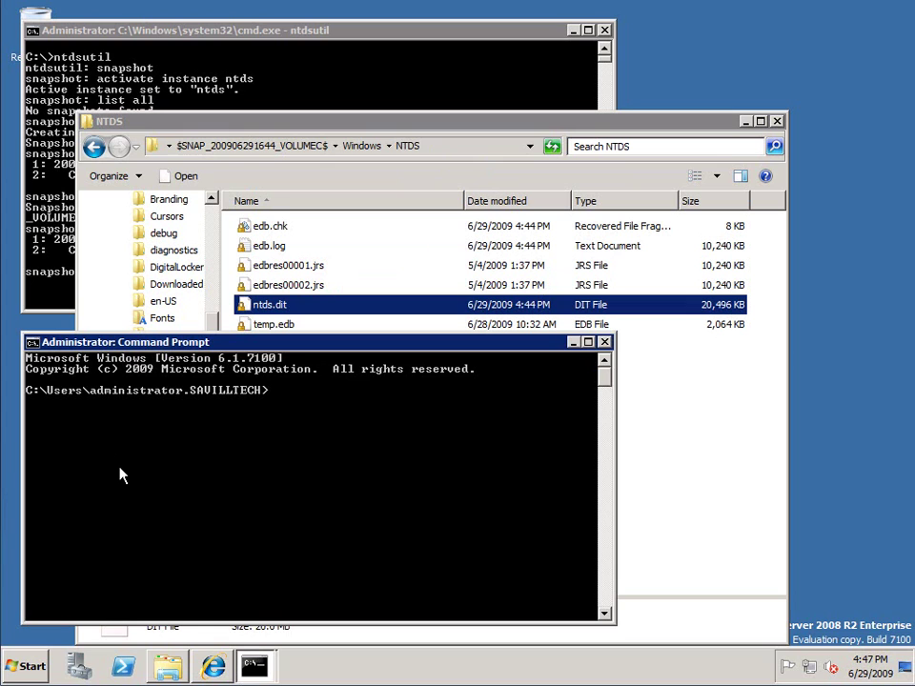
Step: Switch the second console to the C:\ root with cd\ and clear it with cls
text(cd\)
key(Return)
text(cls)
key(Return)
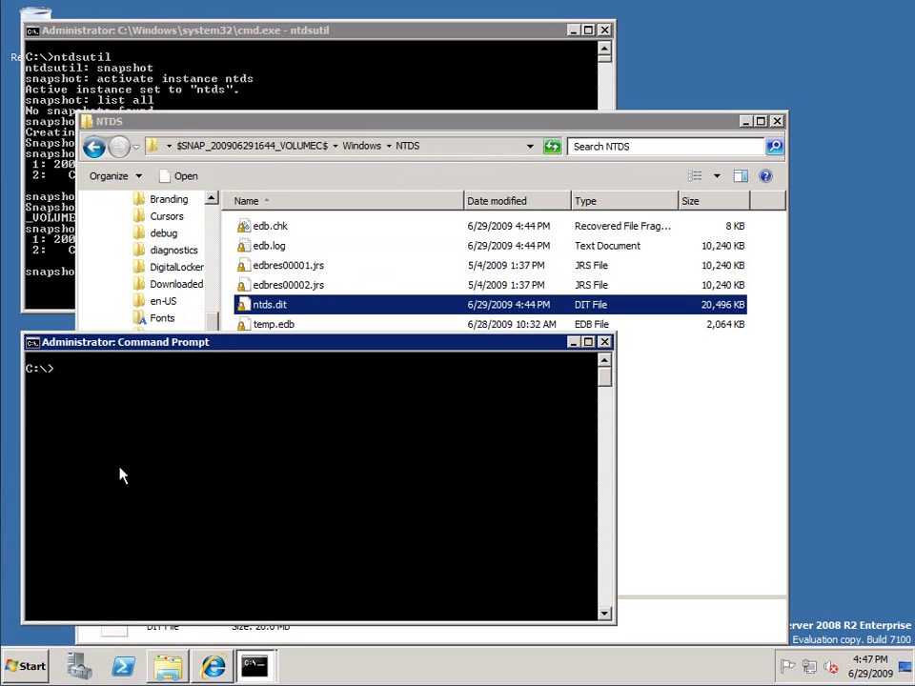
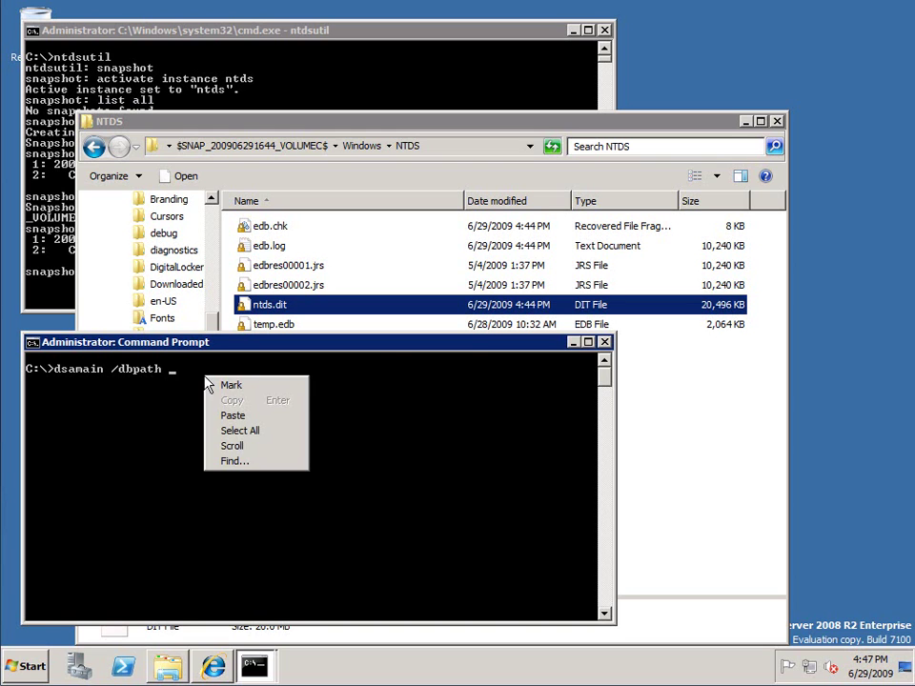
click(233, 415)
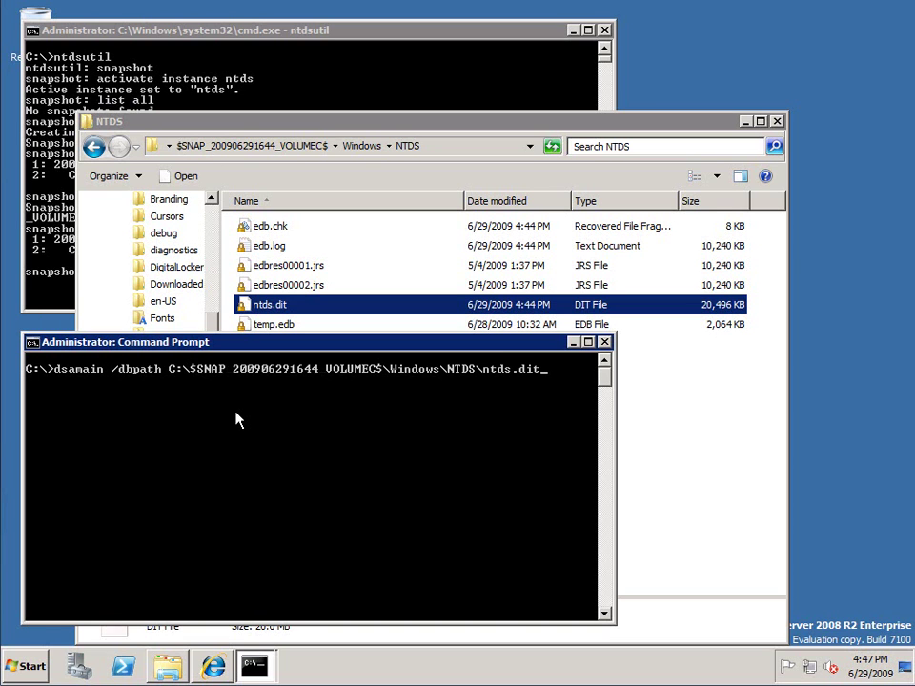
Step: Run the dsamain /dbpath command with /ldapport 51389 to mount the snapshot's ntds.dit
text(/ldapport 51389)
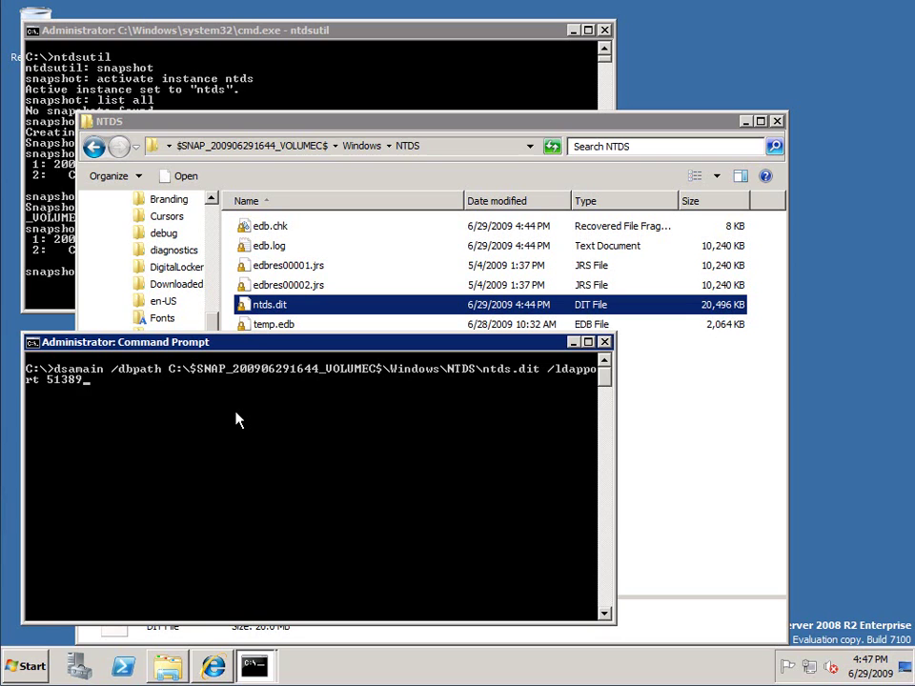
key(Return)
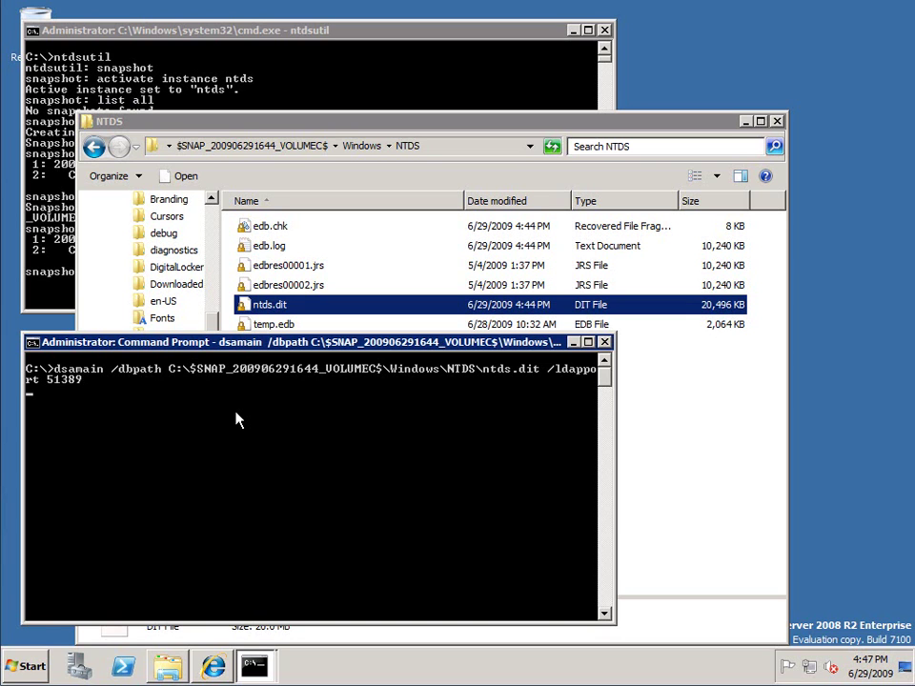
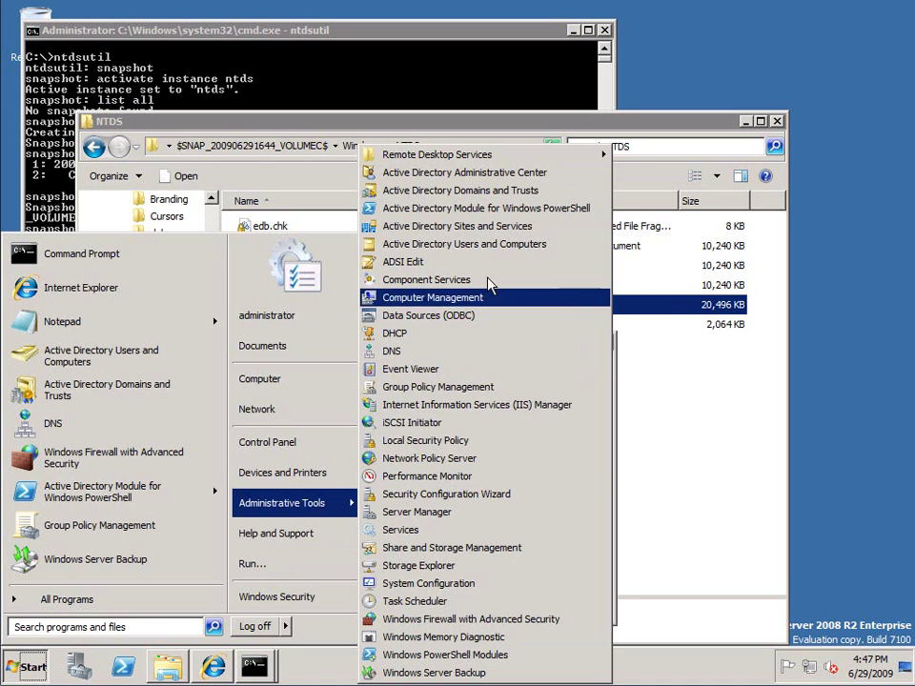
Step: Start a new user in the savilltech.net Users container and enter its first, last and logon names
click(486, 246)
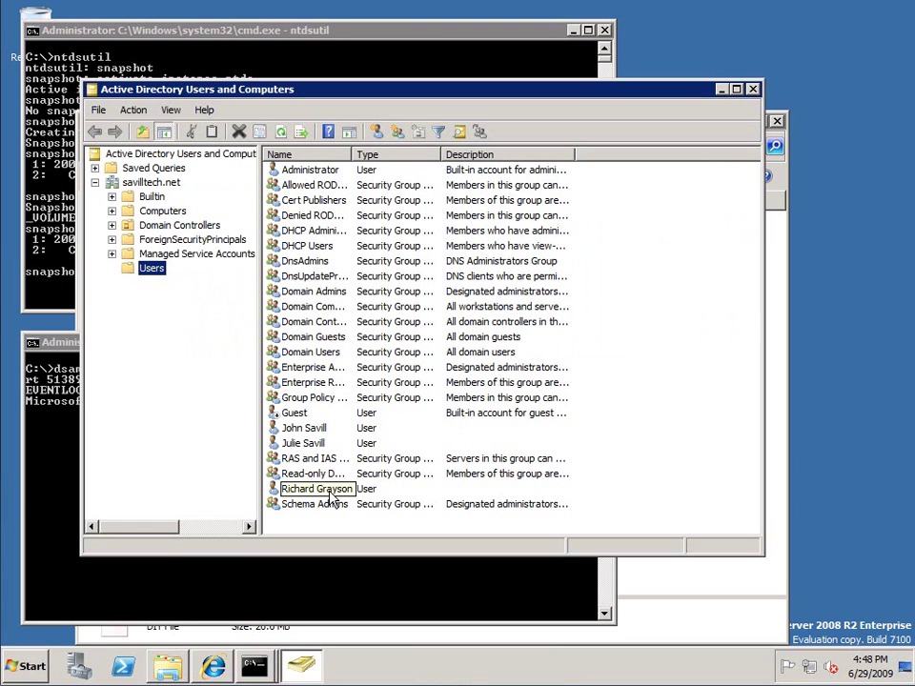
right_click(151, 269)
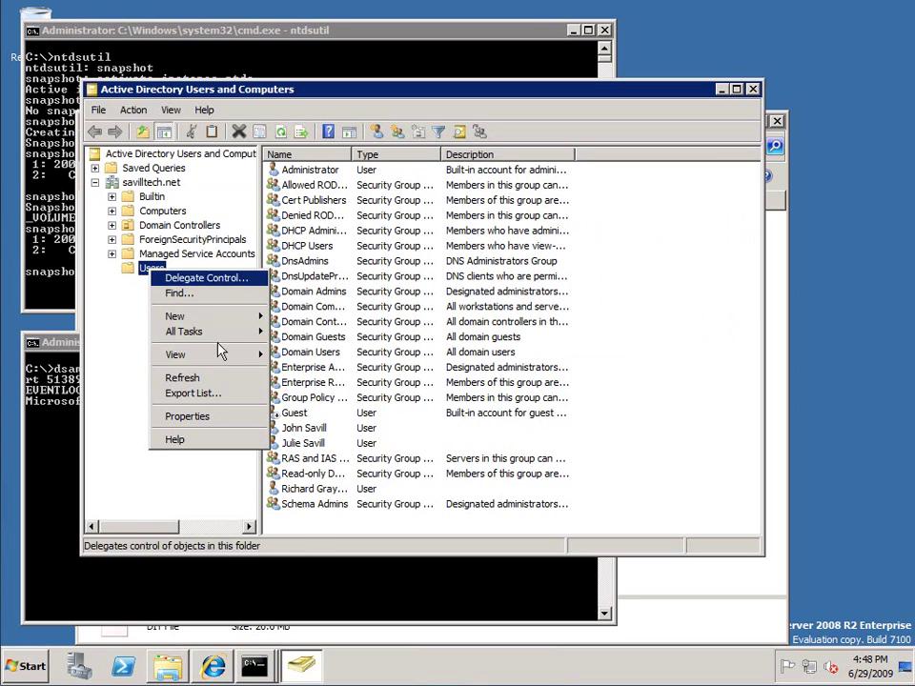
mouse_move(191, 315)
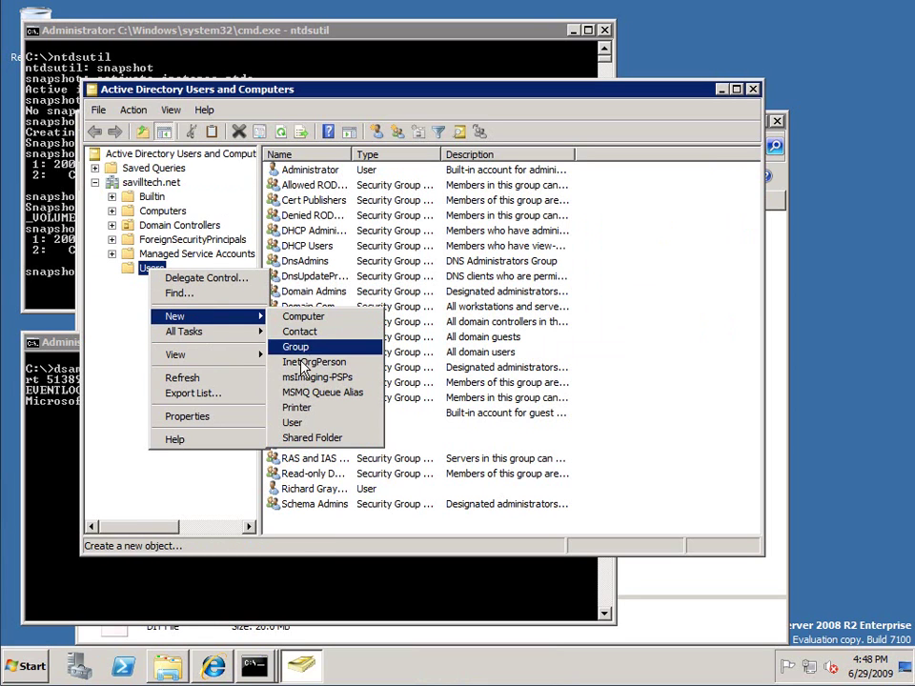
click(305, 422)
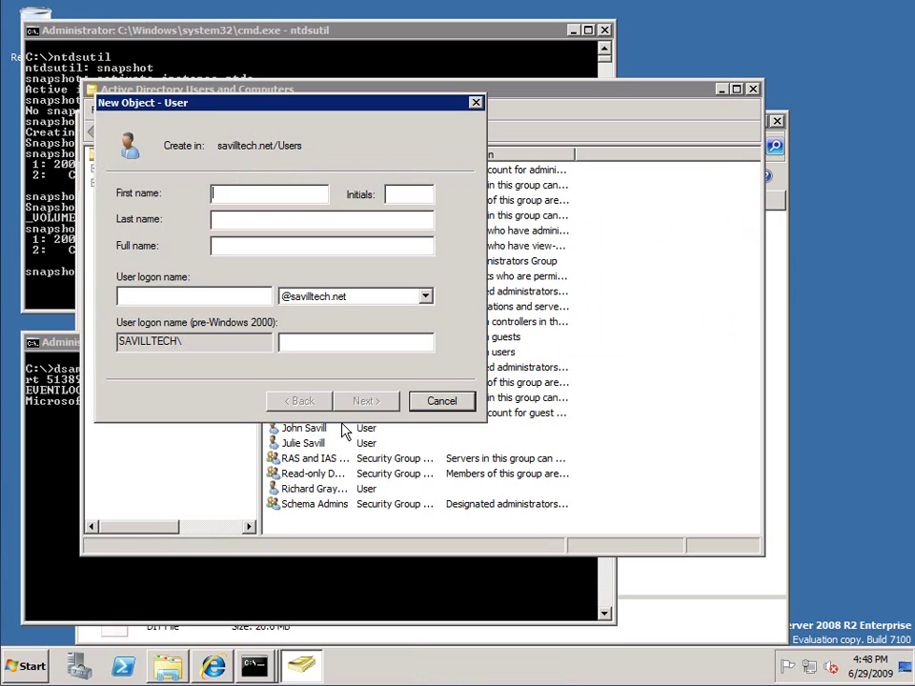
text(Bruce)
key(Tab)
text(Wayne)
key(Tab)
key(Tab)
text(B)
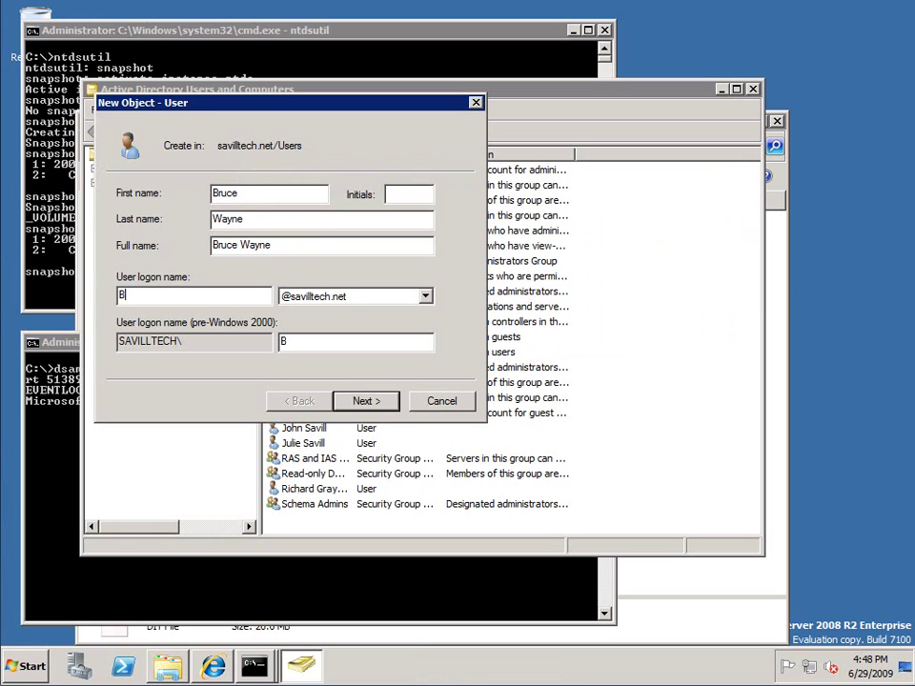
text(ruce)
Step: Set the user's password, clear the change-at-next-logon requirement, and make the password never expire
key(Return)
text(*******)
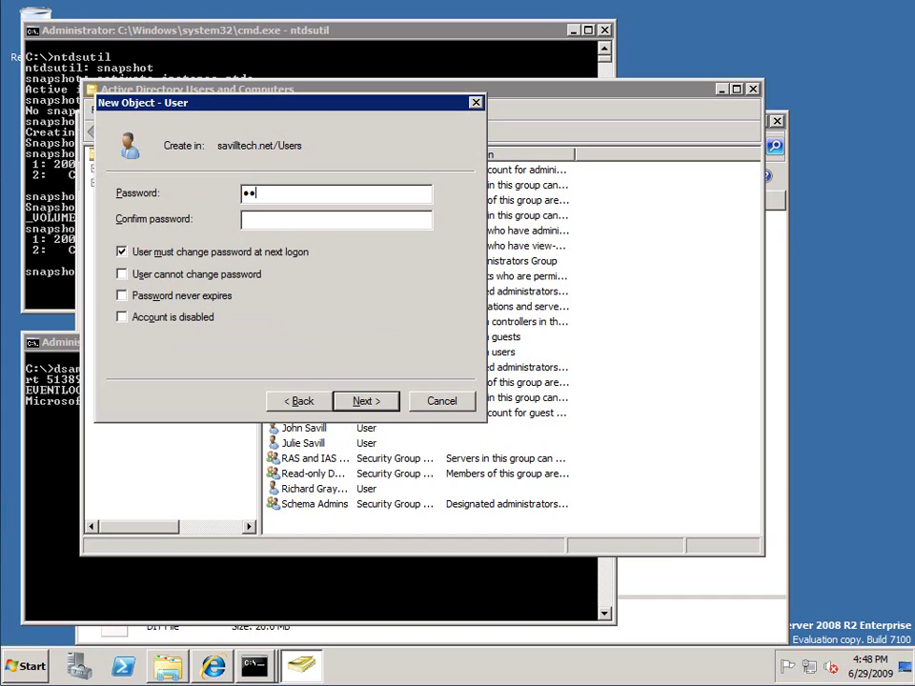
key(Tab)
text(*******)
click(126, 253)
click(134, 296)
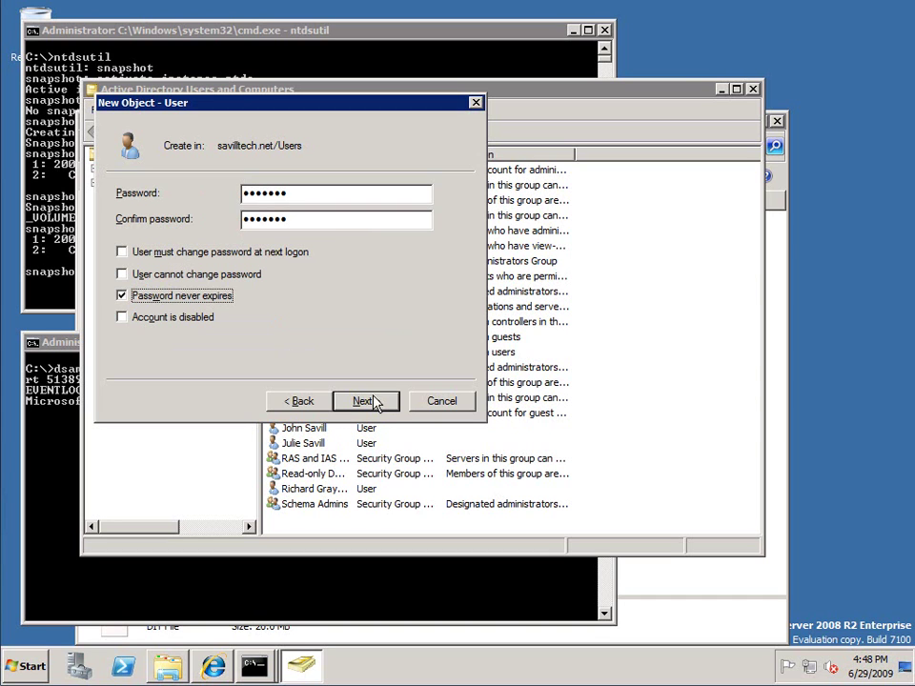
click(363, 401)
Step: Finish creating the user, then give the existing user the description 'Batman'
click(374, 405)
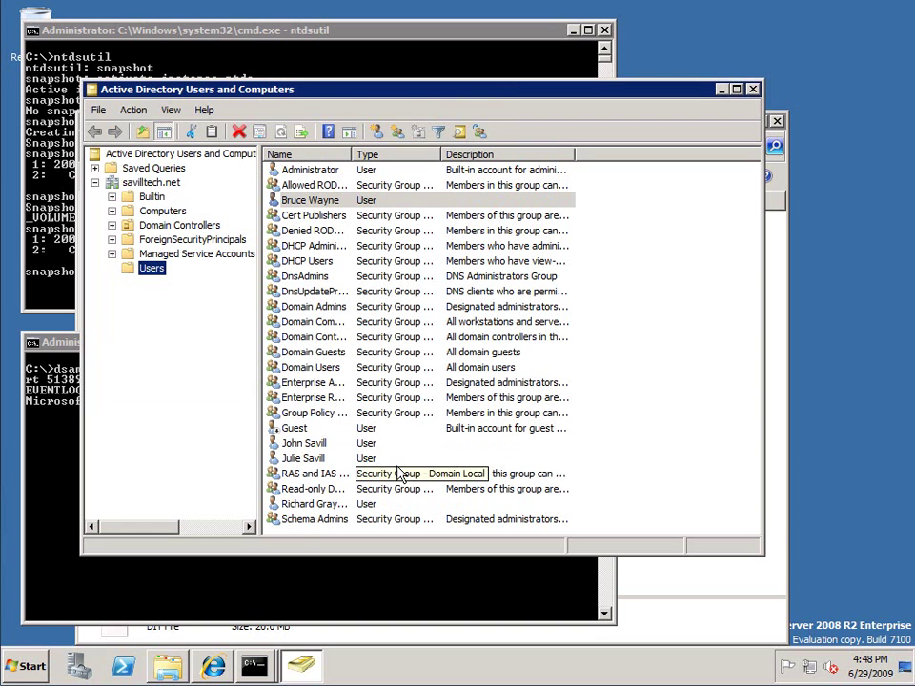
right_click(311, 505)
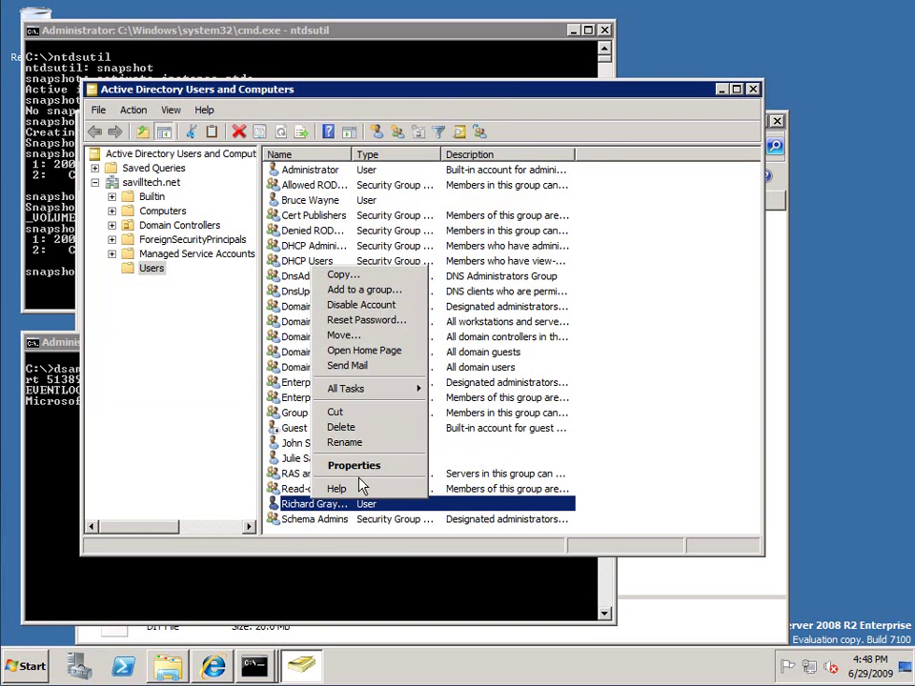
click(367, 465)
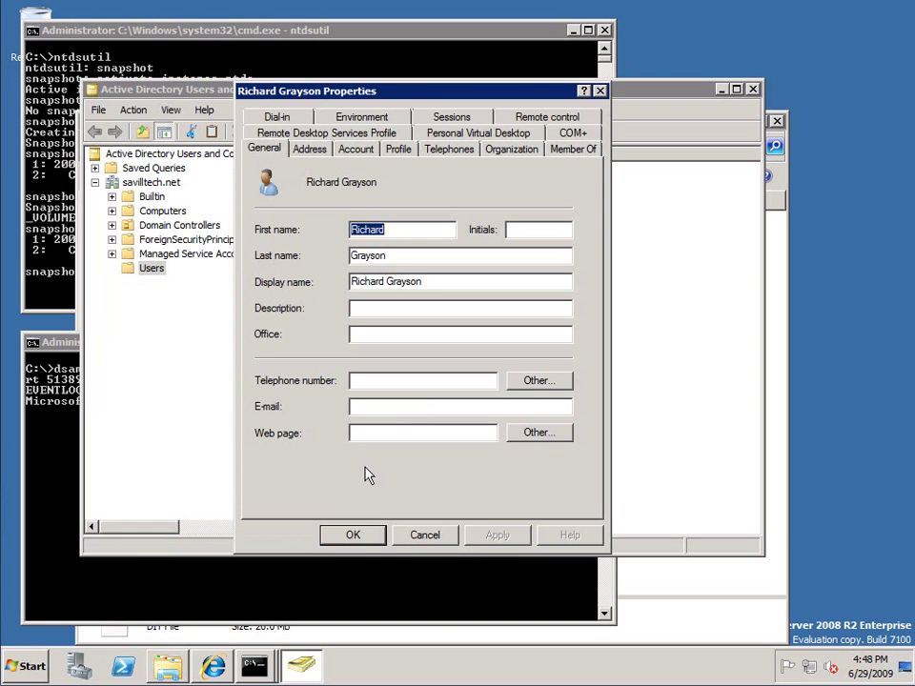
click(406, 308)
text(Bat)
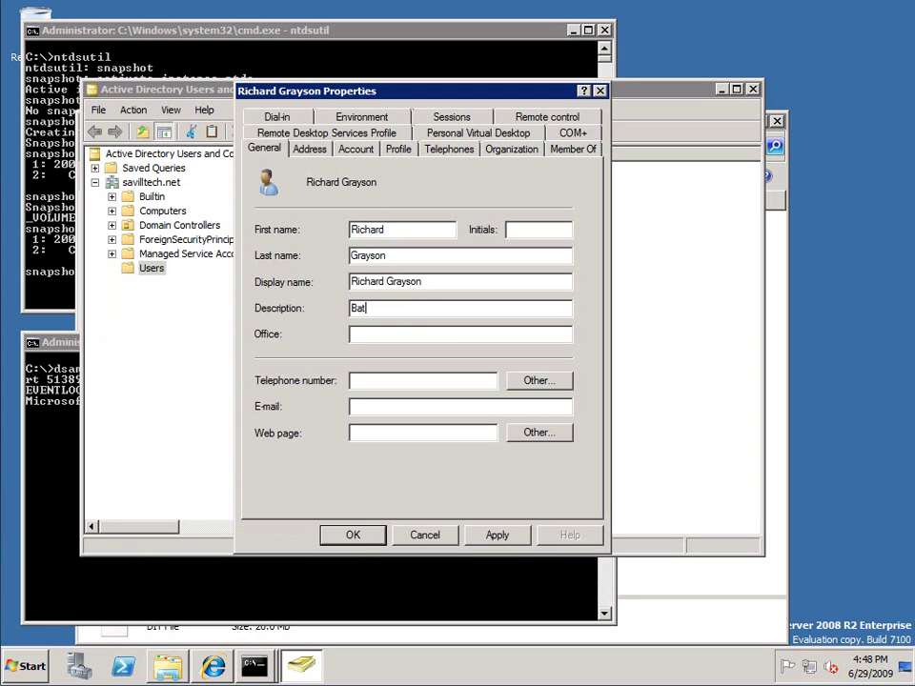
text(man)
click(355, 536)
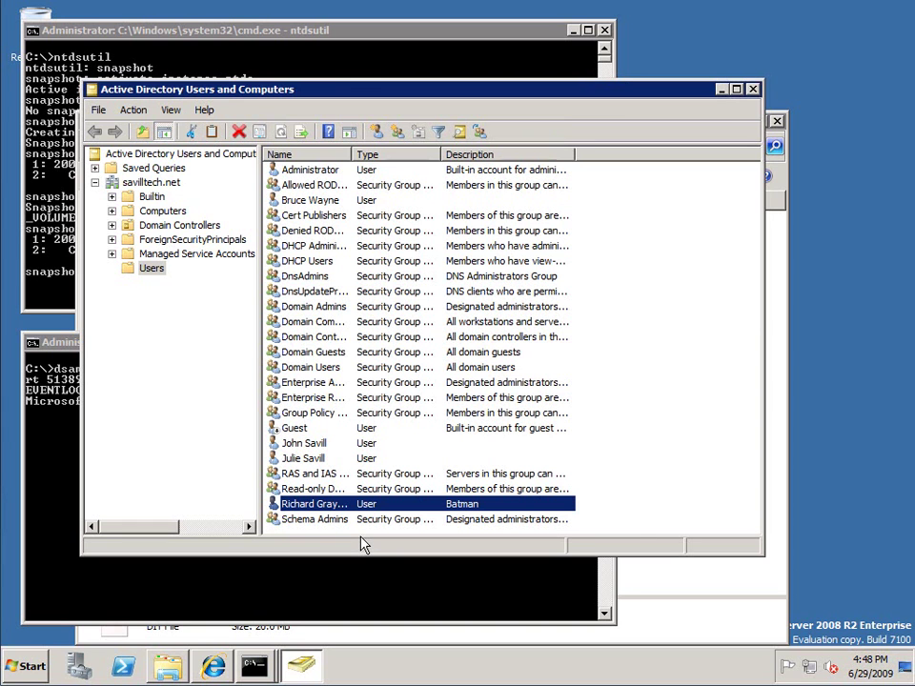
Step: Switch the console's domain controller to the custom server localhost:51389
right_click(188, 167)
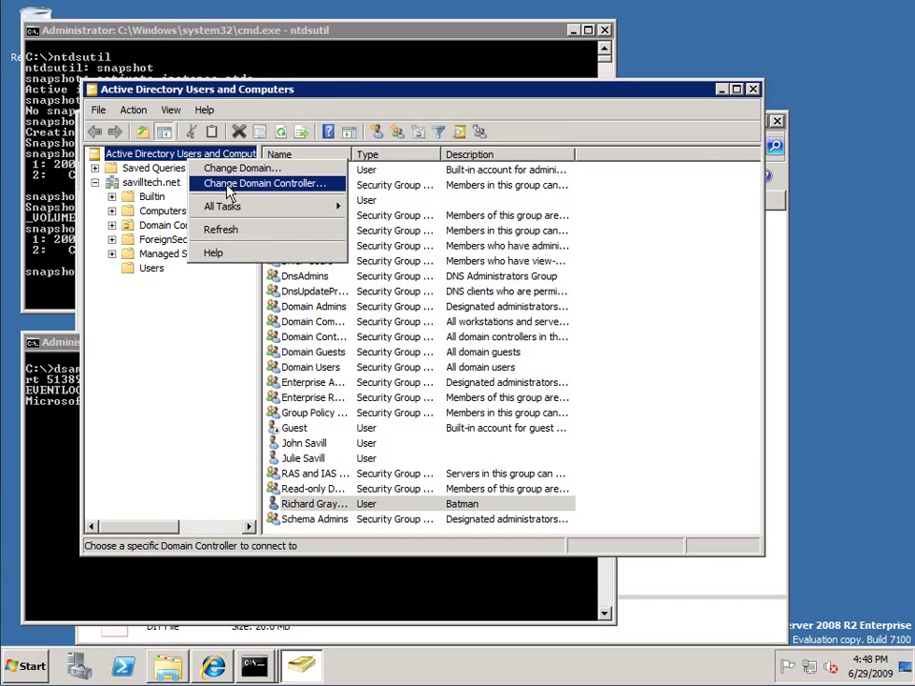
click(296, 185)
click(258, 290)
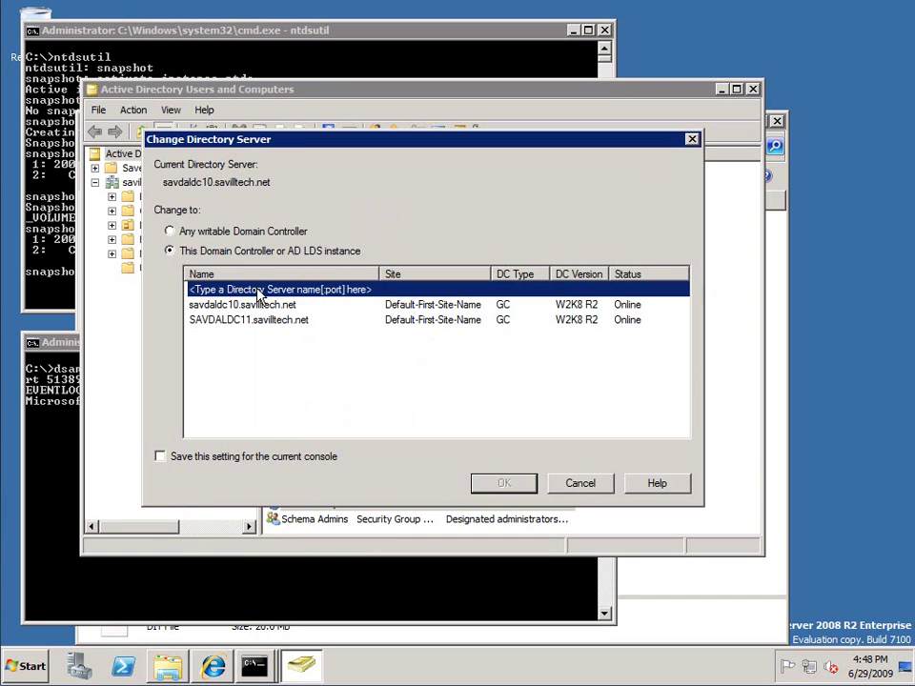
click(257, 290)
text(localhost)
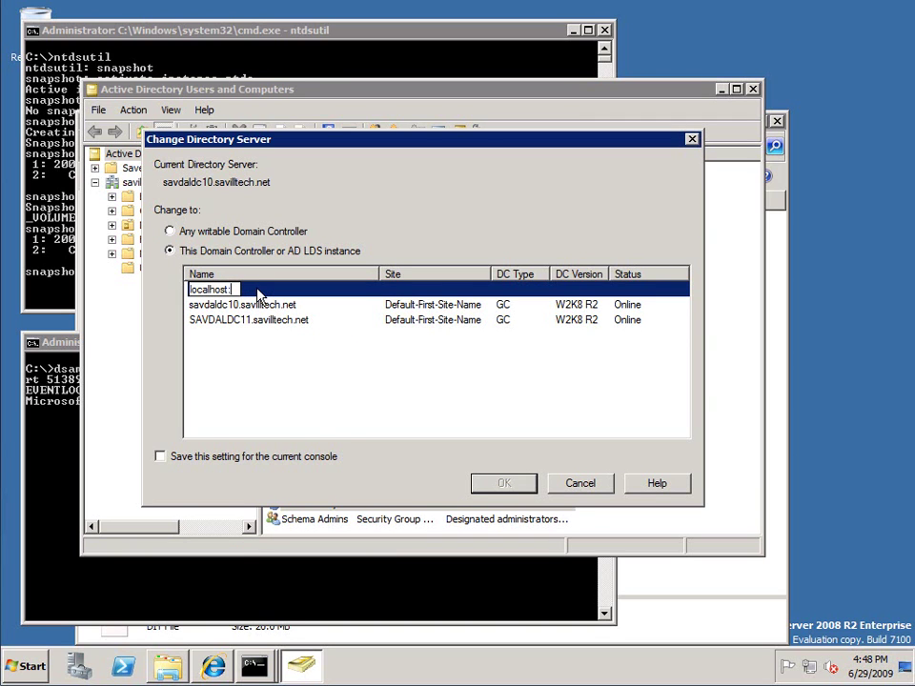
text(:51389)
key(Return)
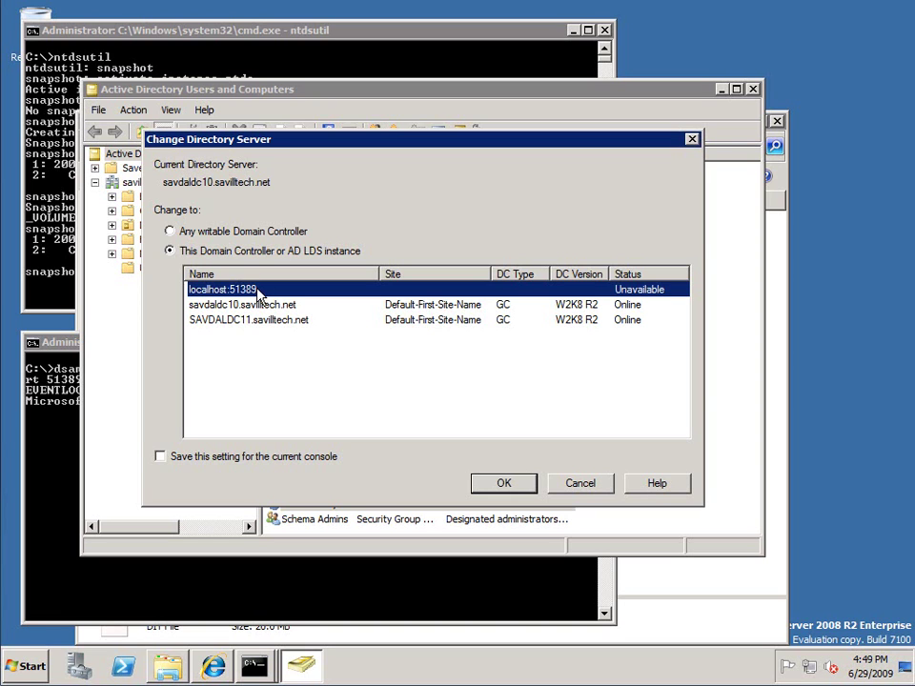
click(510, 489)
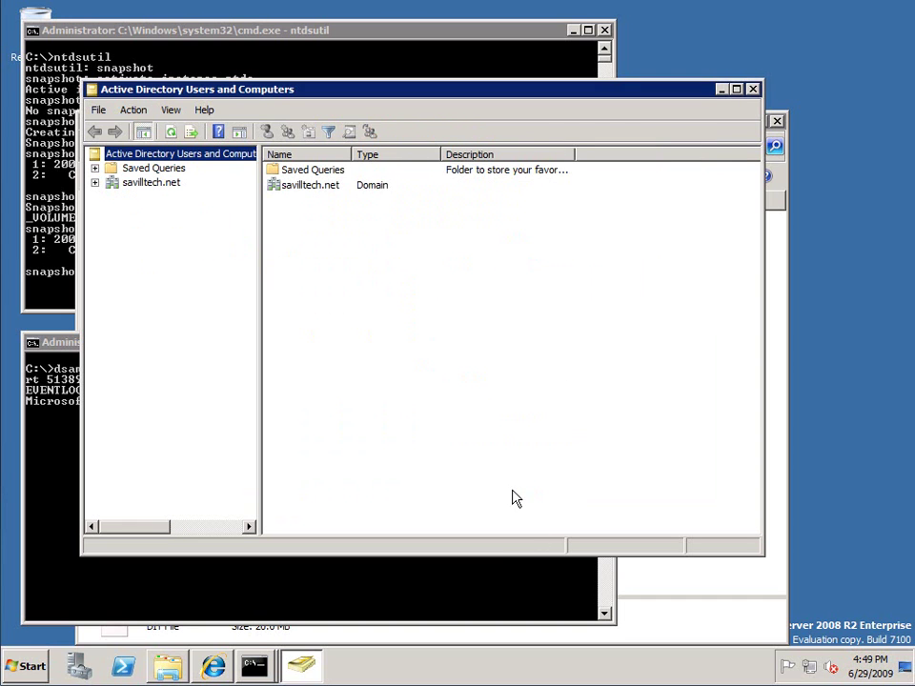
Step: Open the snapshot's Users container and check the user's General and Address properties
click(94, 182)
click(150, 268)
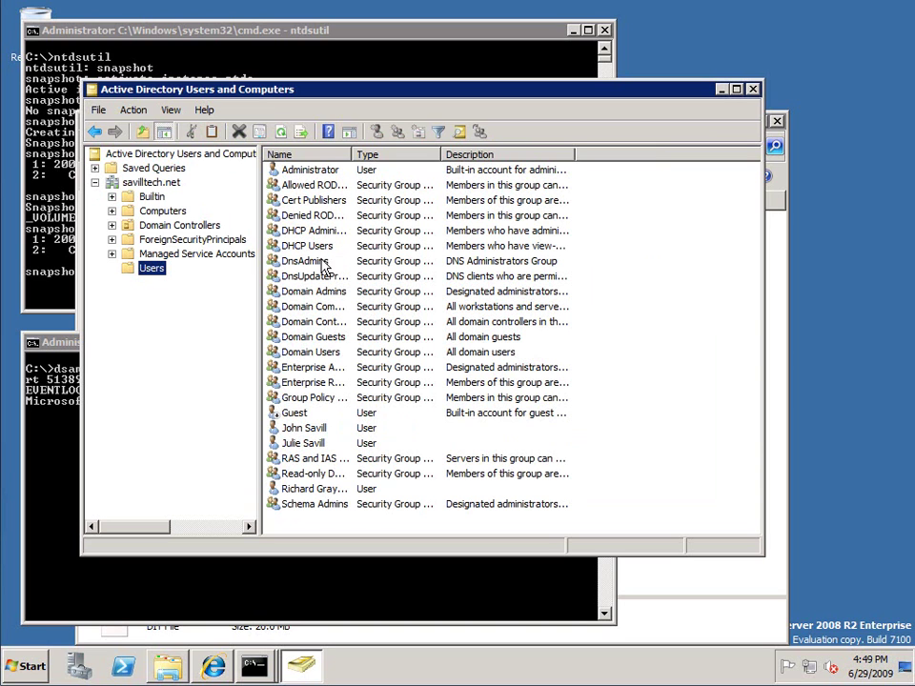
right_click(318, 492)
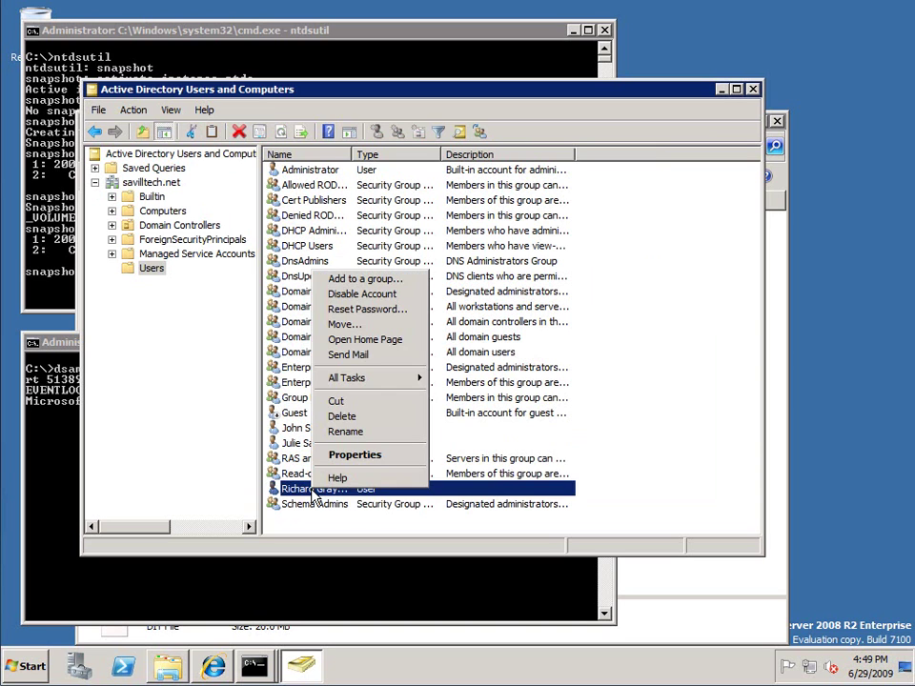
click(352, 455)
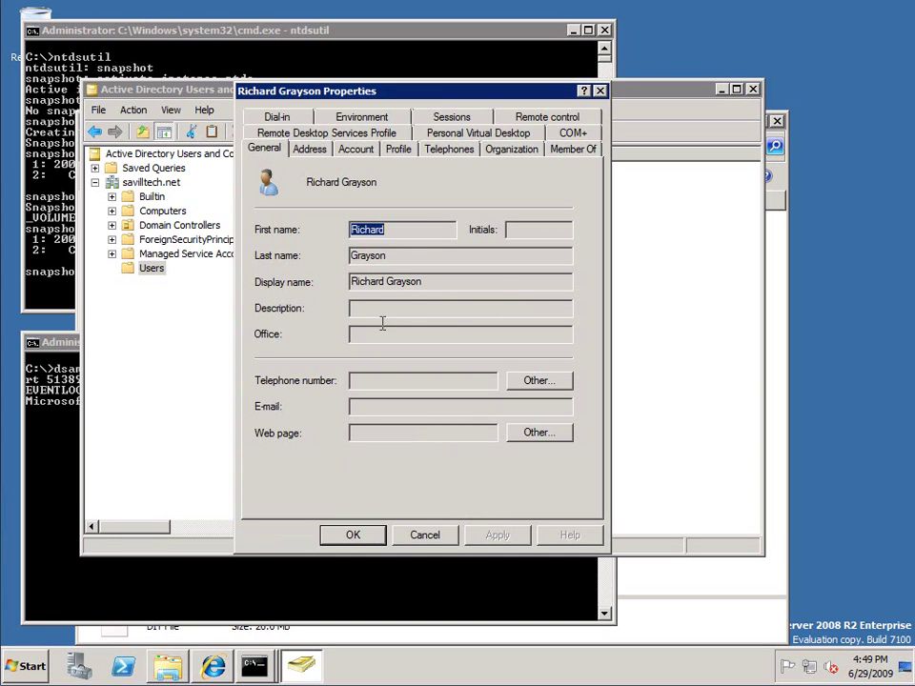
click(309, 154)
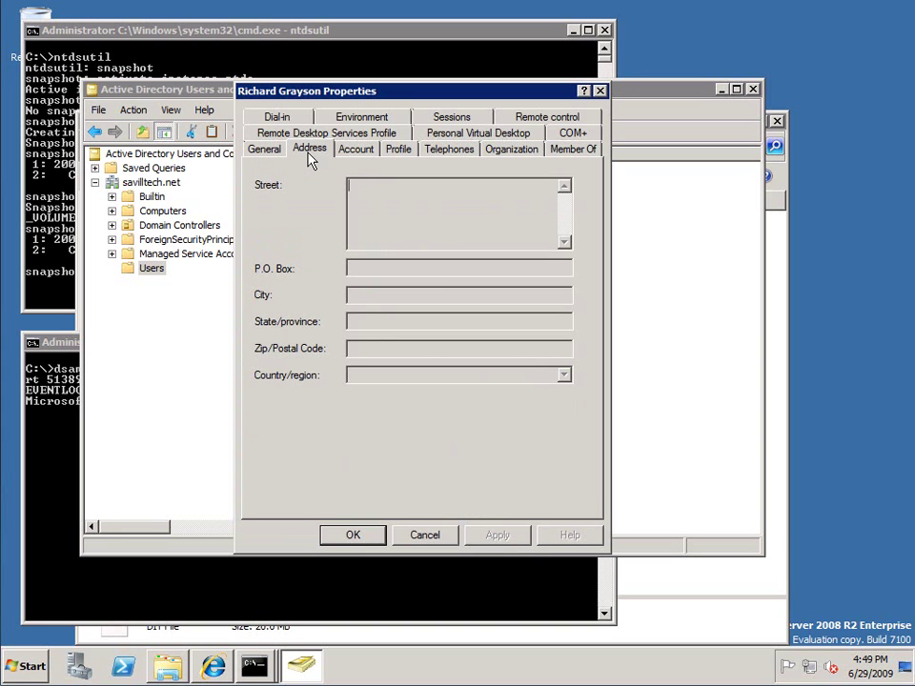
click(425, 536)
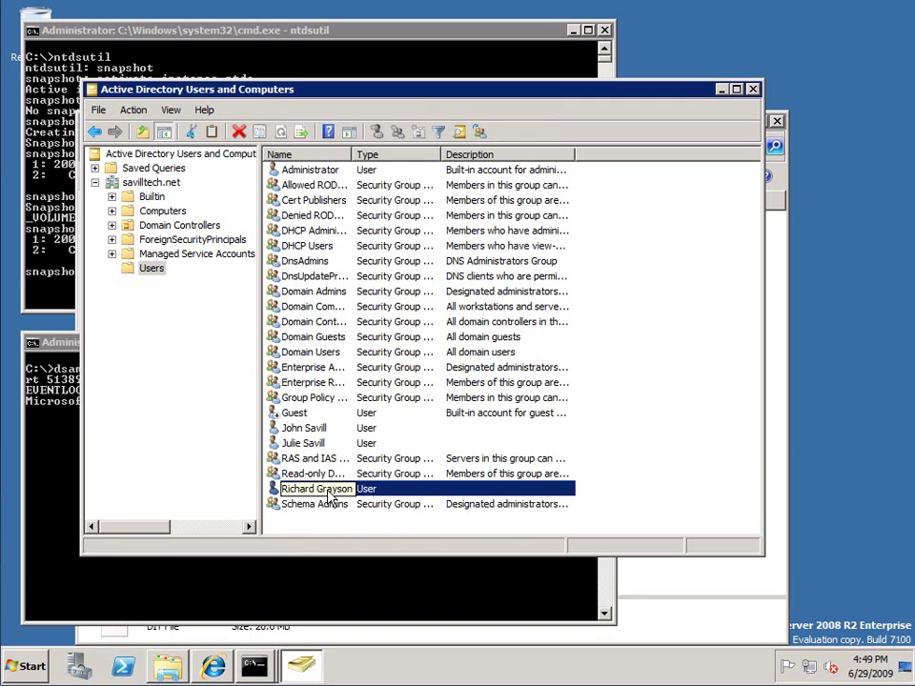
Step: Review the user's Address, Member Of, General, Account, Profile and Telephones tabs, then cancel
right_click(376, 489)
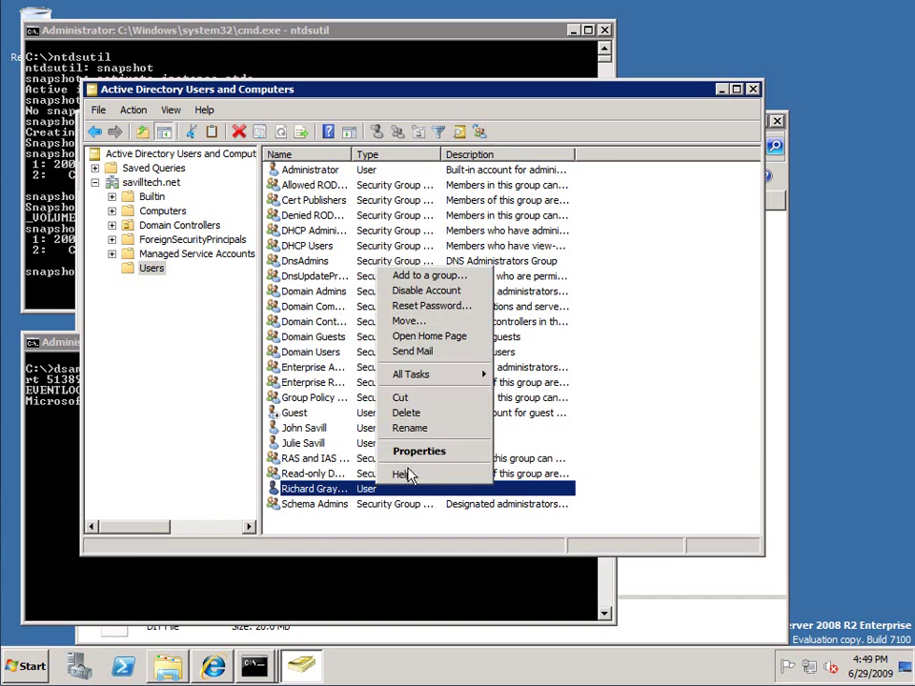
click(416, 451)
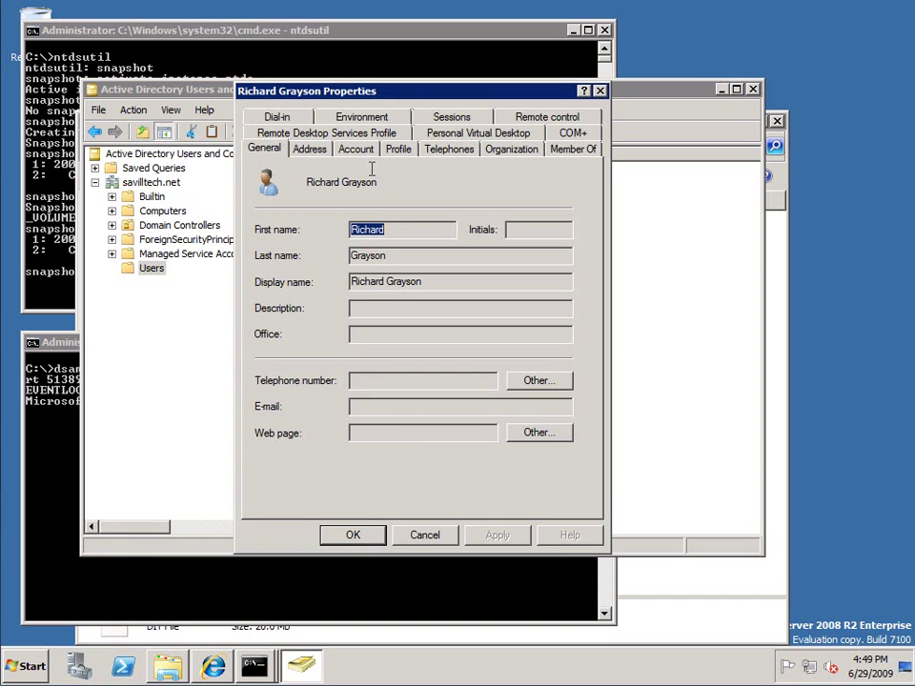
click(314, 150)
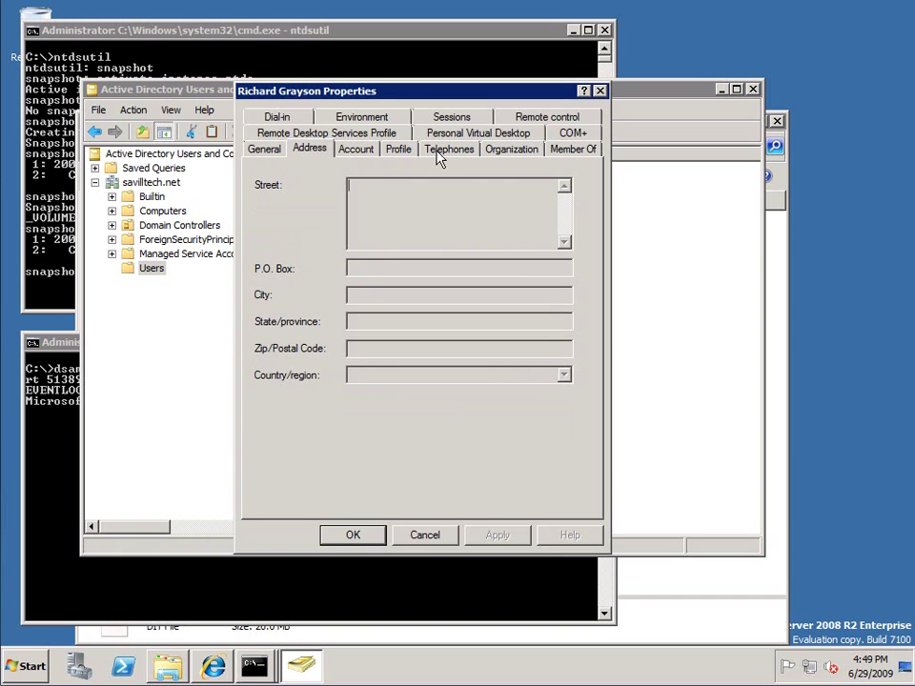
click(563, 150)
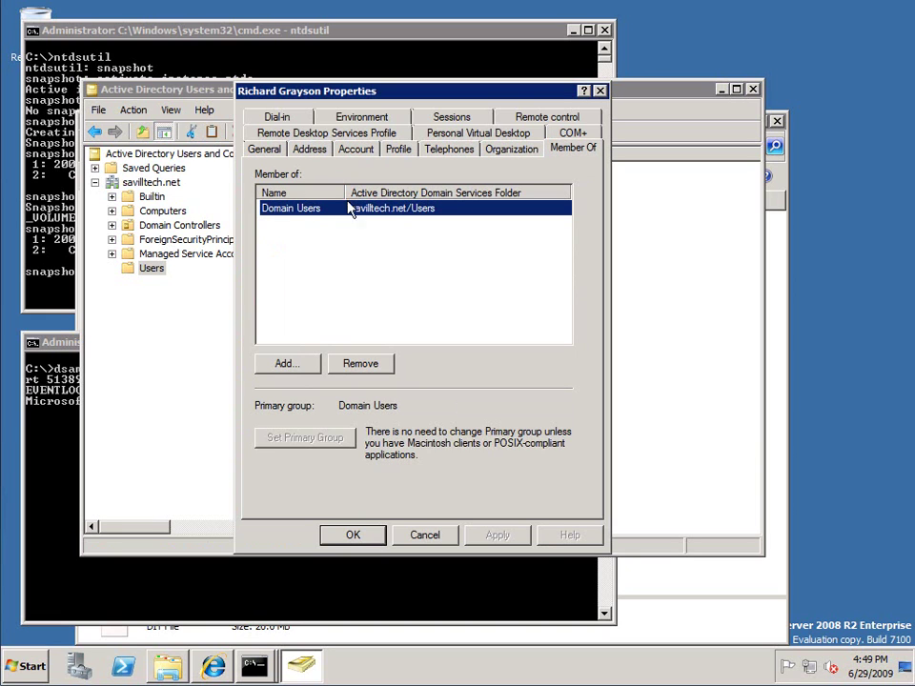
click(312, 150)
click(263, 149)
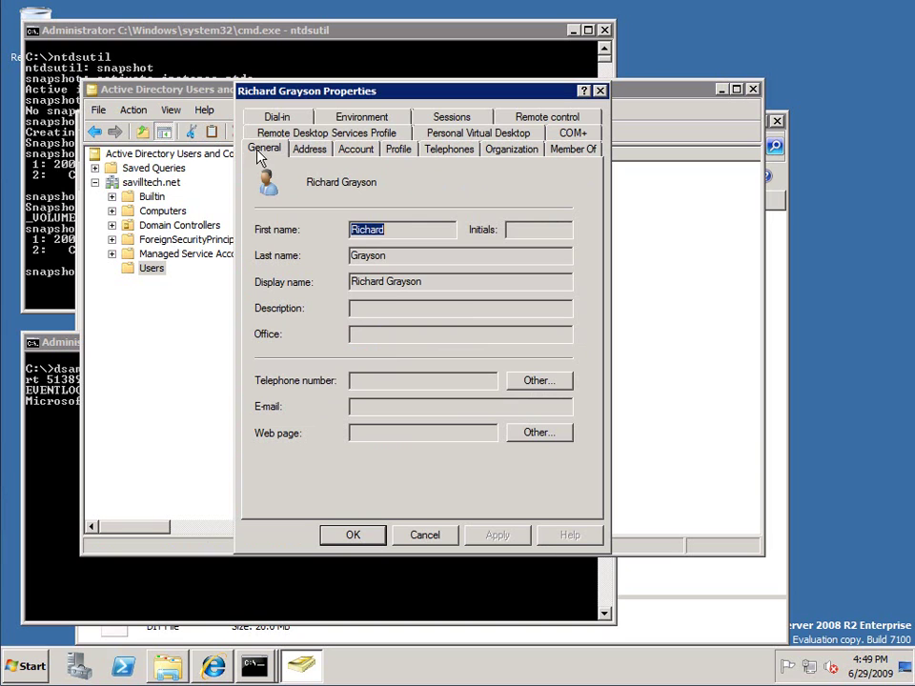
click(364, 151)
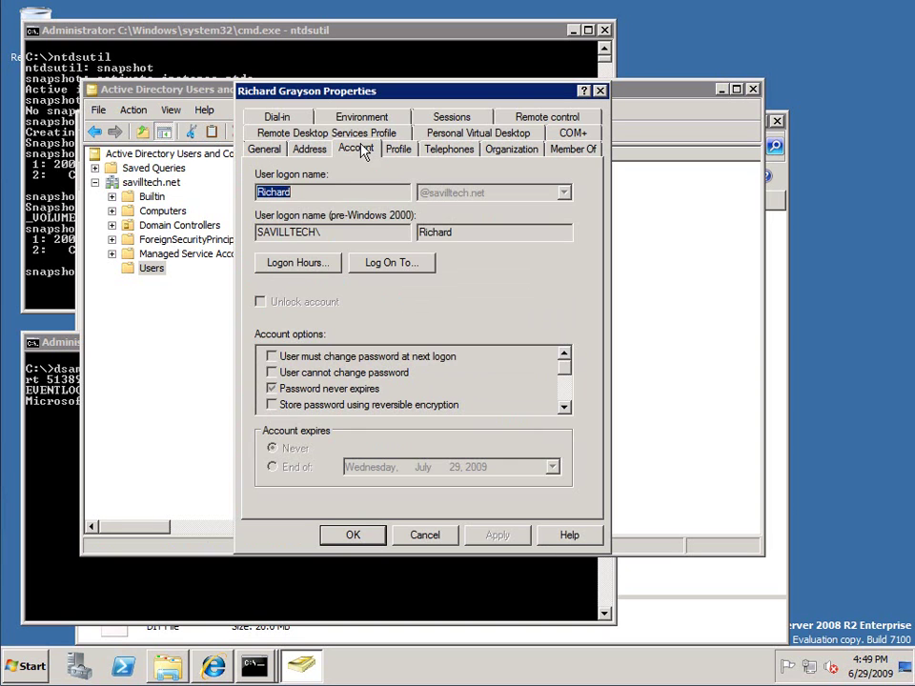
click(400, 153)
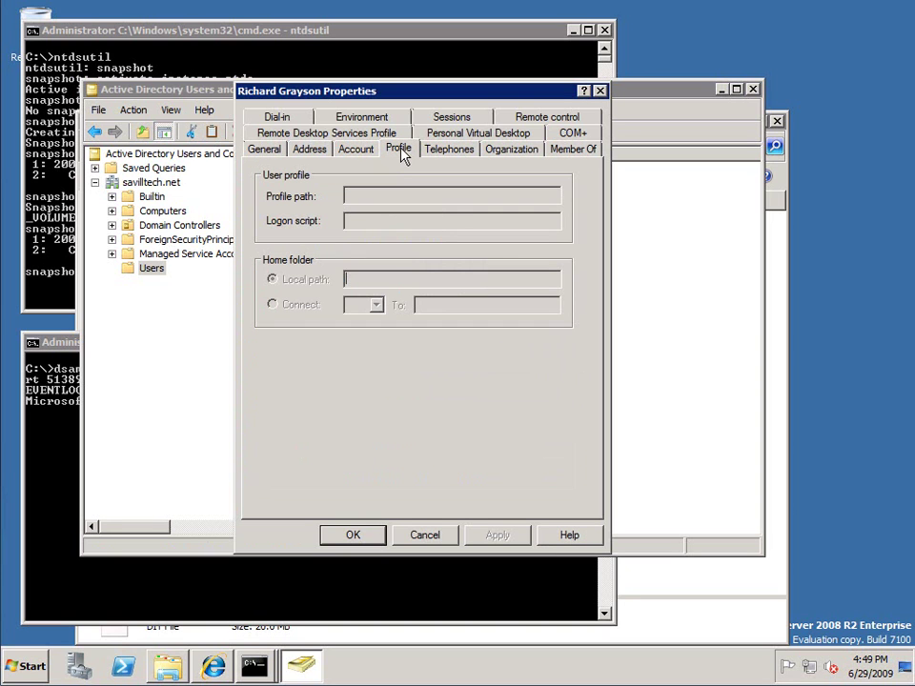
click(445, 149)
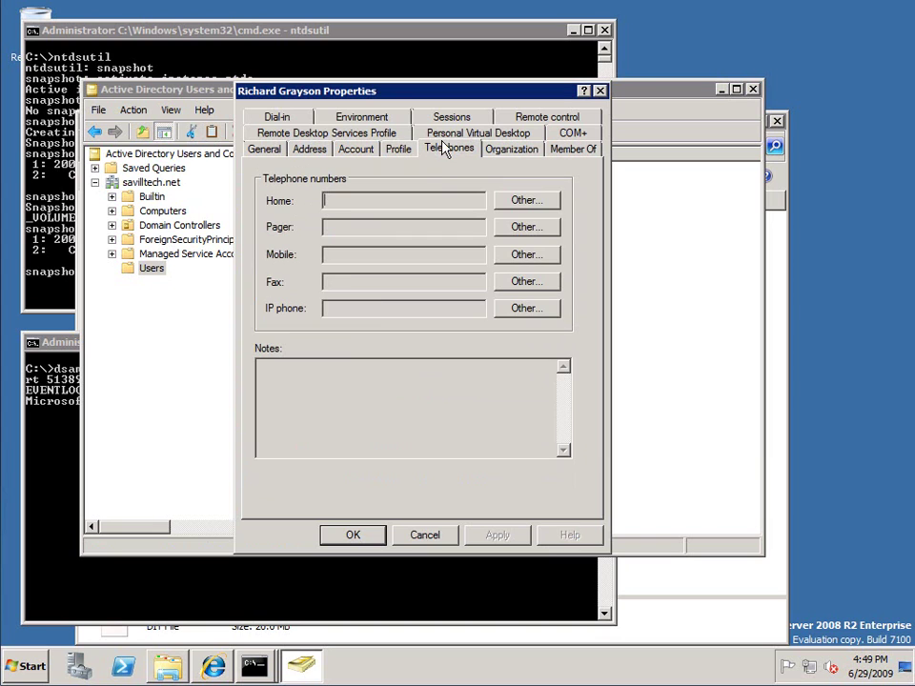
click(426, 536)
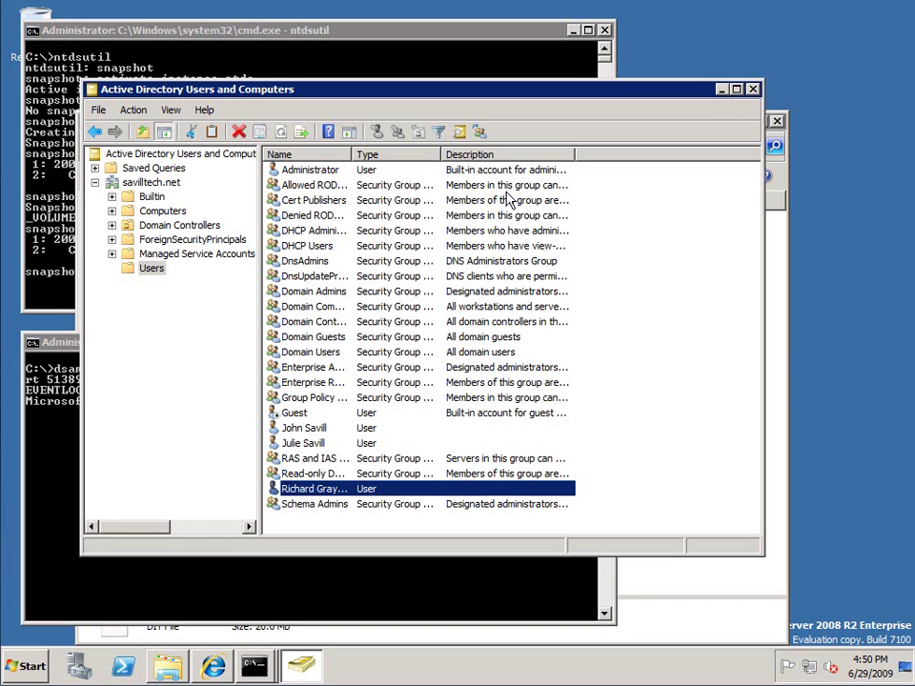
Step: Close Active Directory Users and Computers and launch ADSI Edit with adsiedit.msc
click(752, 90)
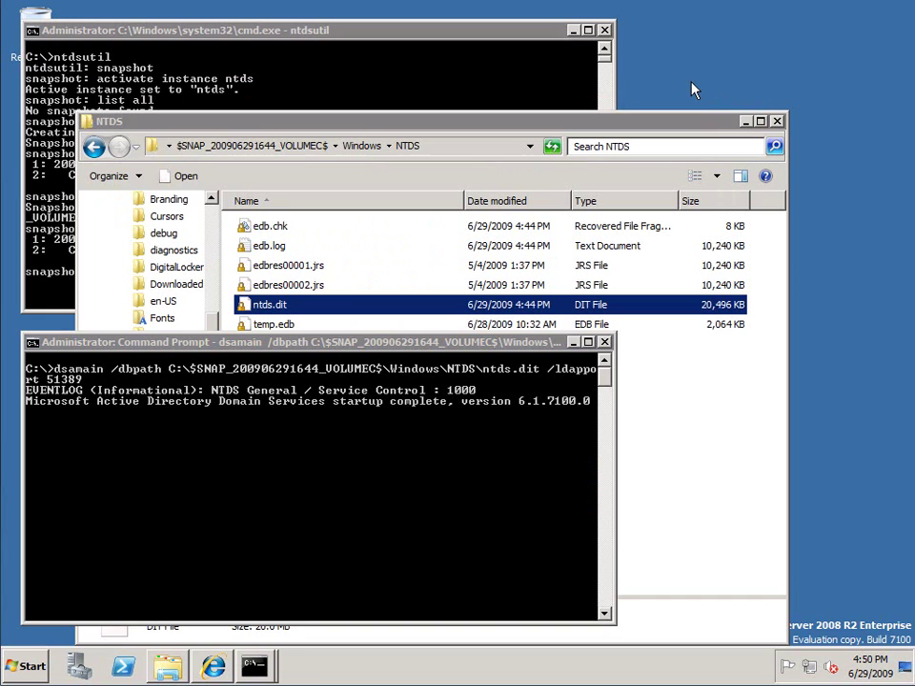
key(super+r)
text(ads)
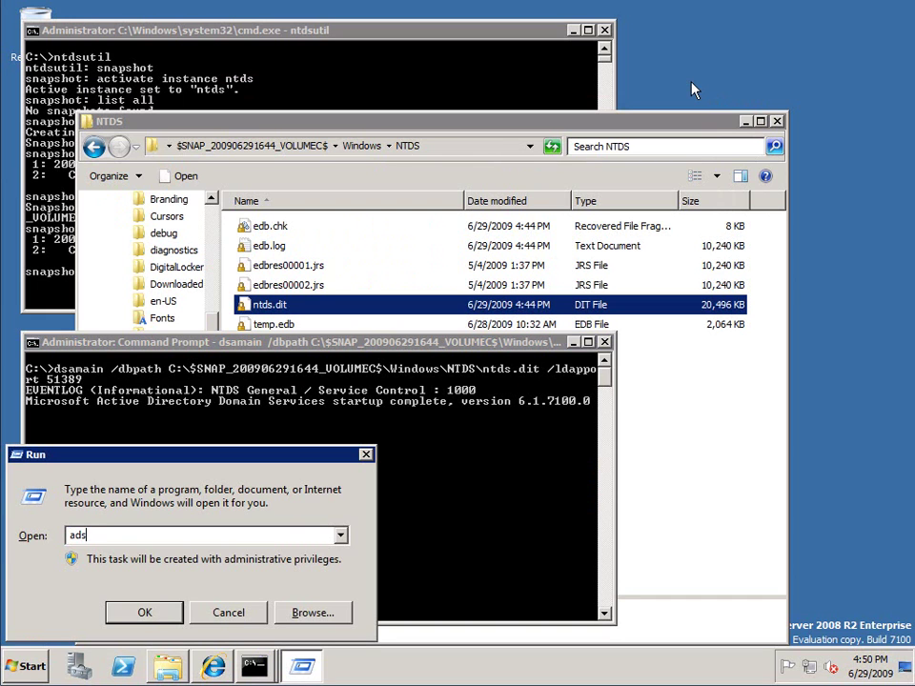
text(iedit.msc)
key(Return)
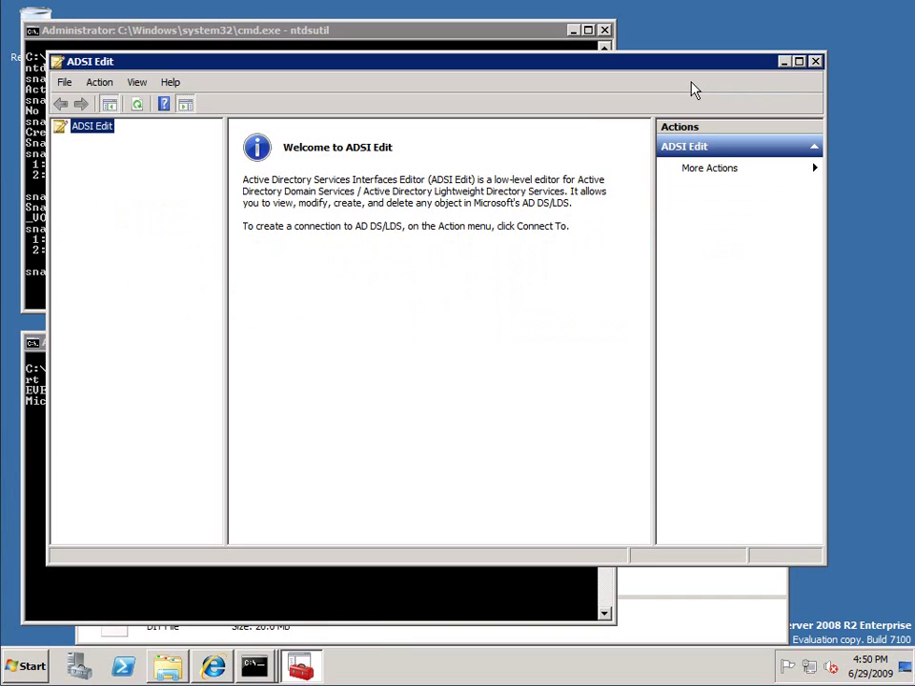
Step: Connect ADSI Edit to the server localhost:51389
right_click(92, 127)
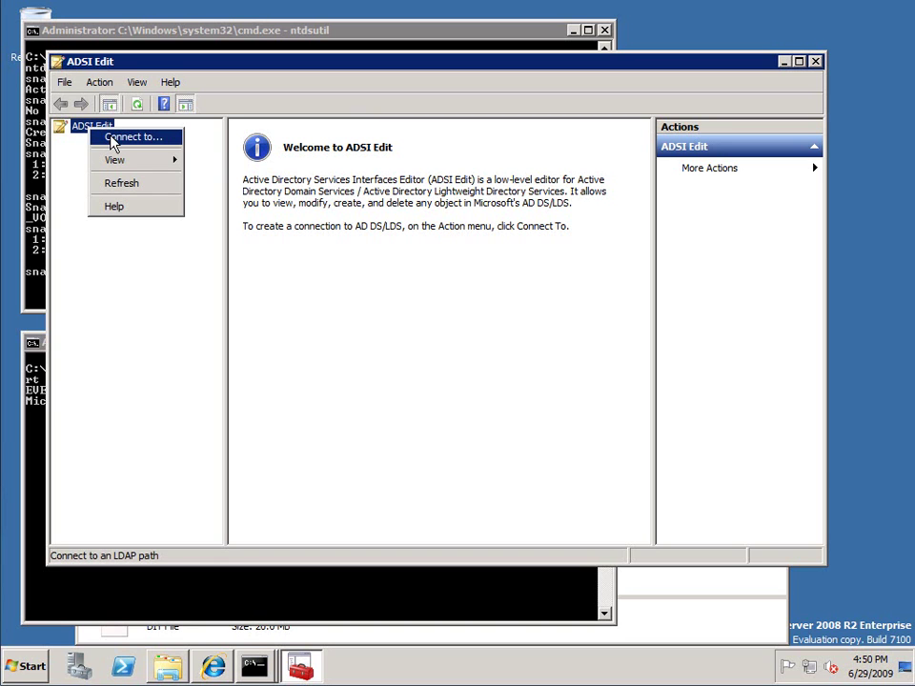
click(112, 139)
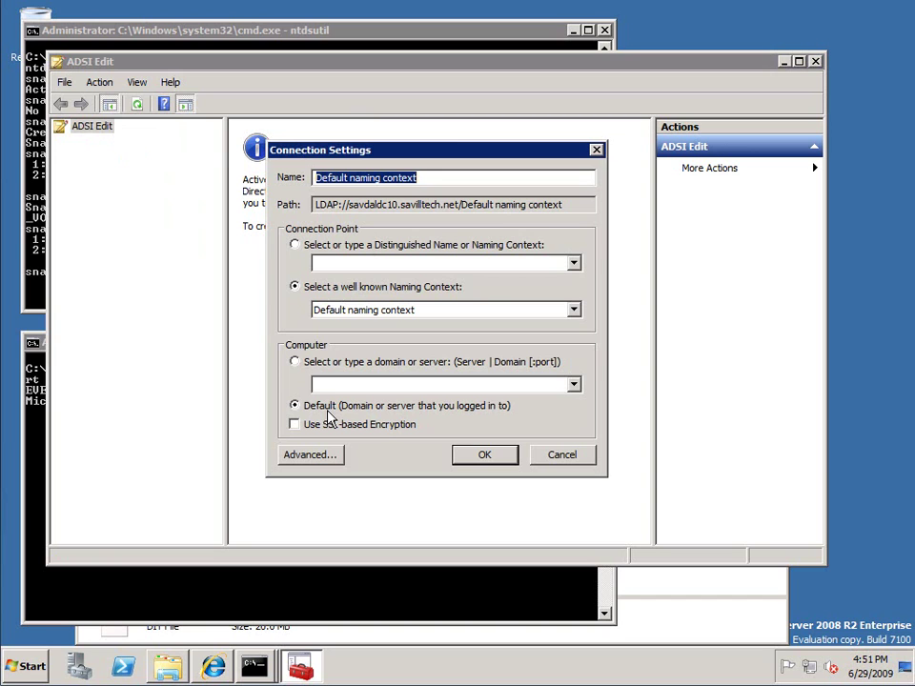
click(295, 362)
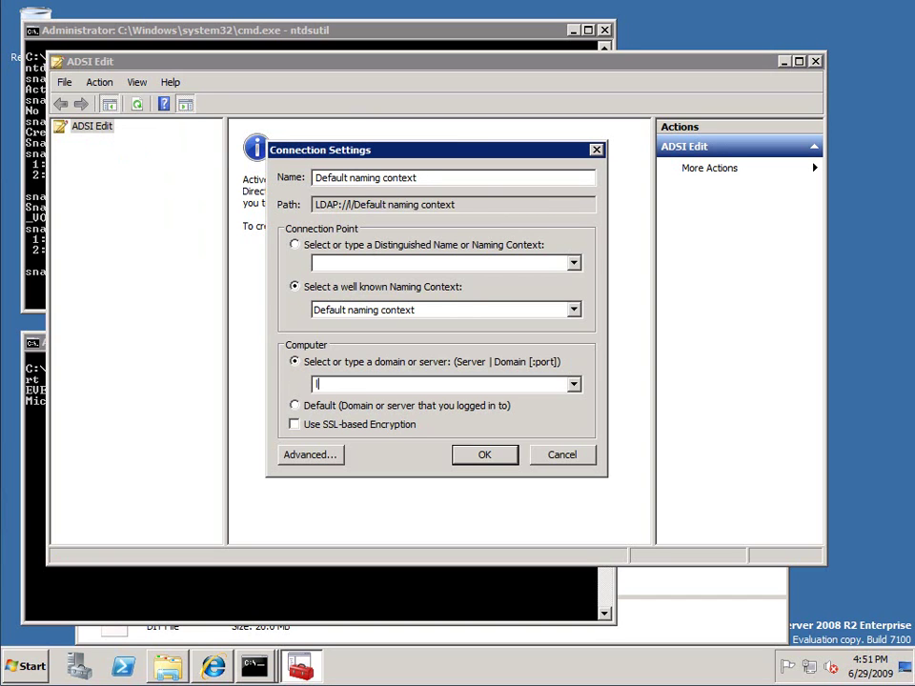
text(localhost:)
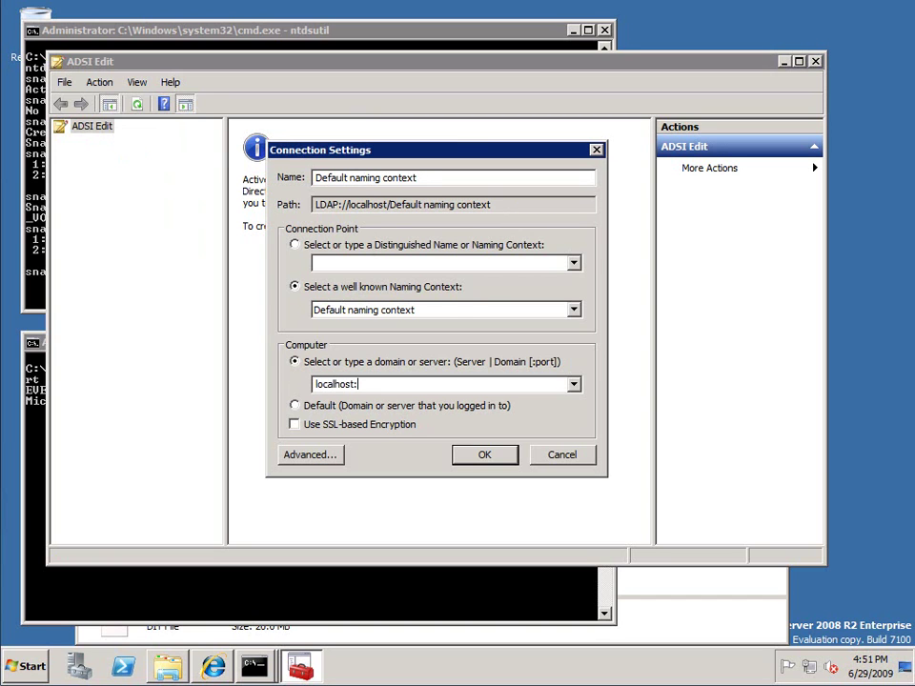
text(51389)
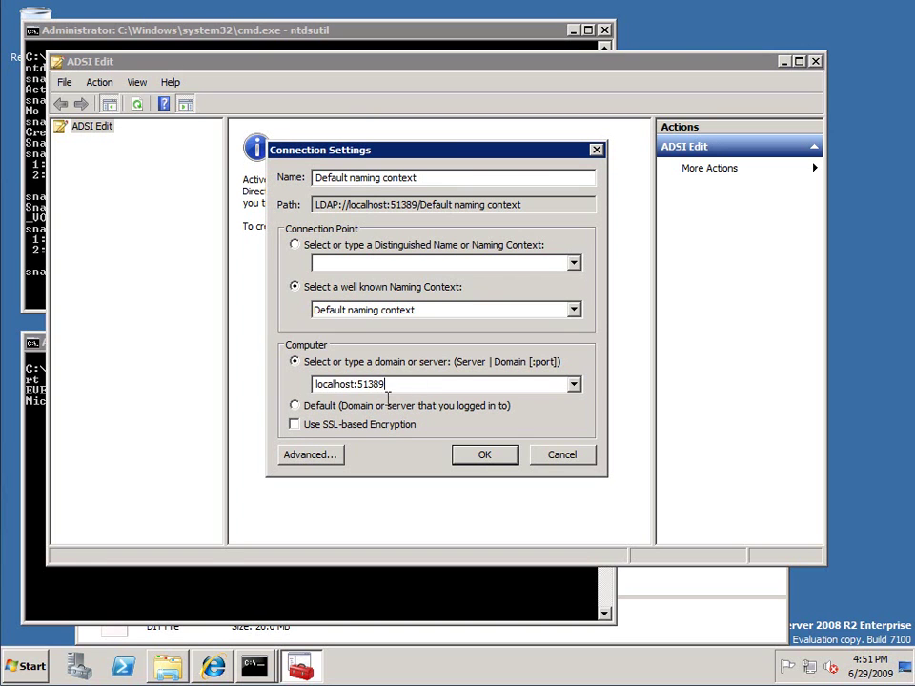
click(484, 455)
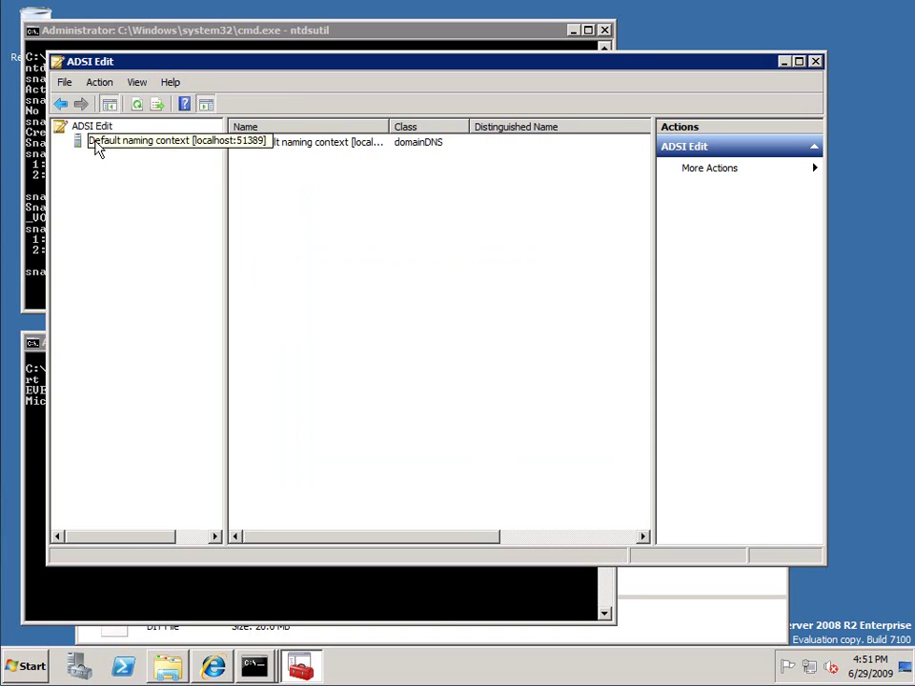
Step: Expand DC=savilltech,DC=net to CN=Users and request the user object's properties, getting error 0x2121
double_click(98, 143)
click(115, 158)
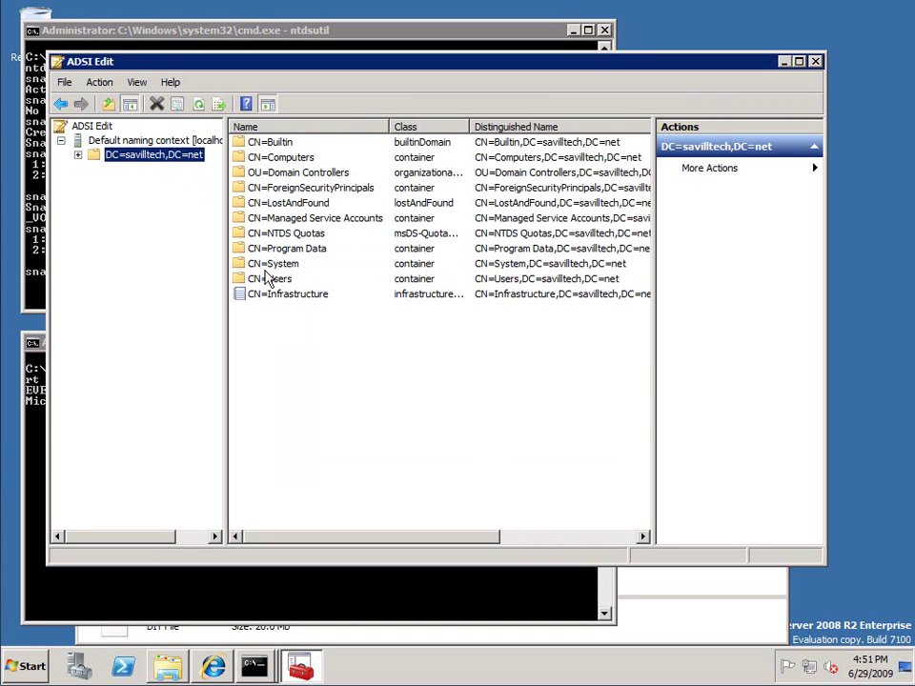
click(268, 278)
double_click(268, 278)
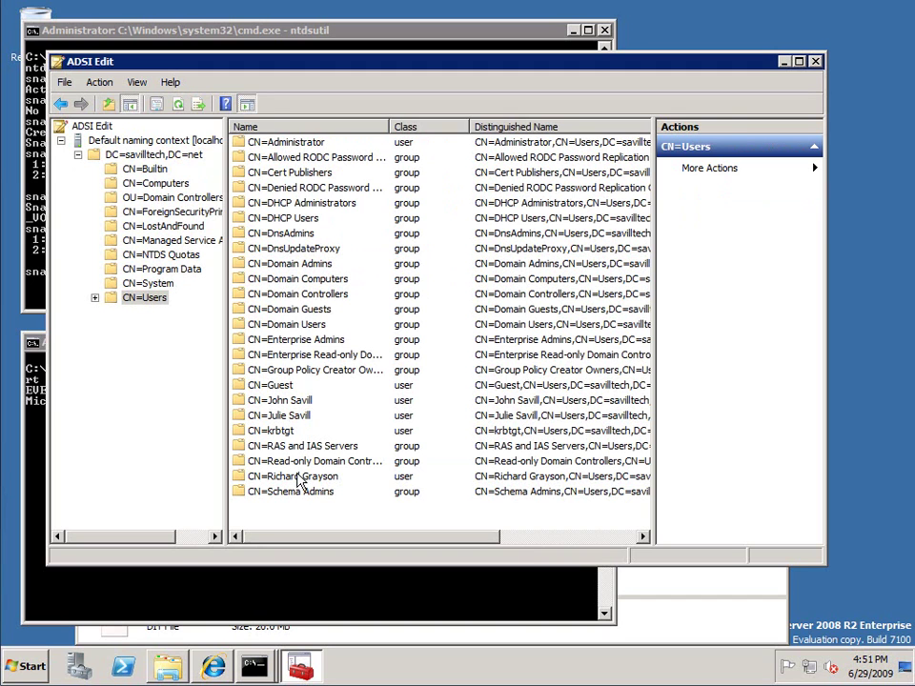
double_click(298, 476)
right_click(160, 497)
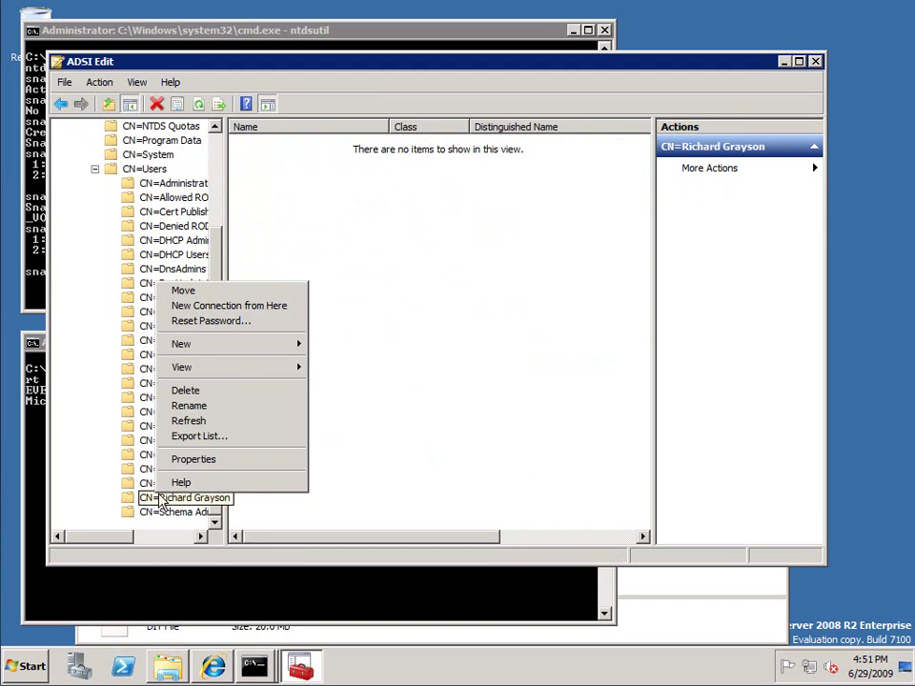
click(200, 463)
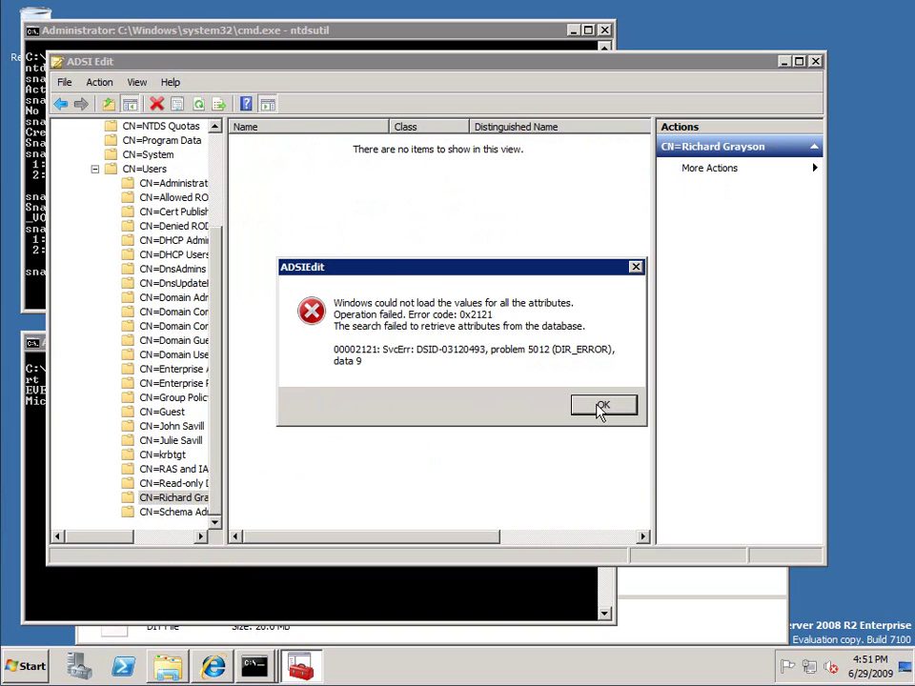
Step: Dismiss the load error, scroll through the user's attribute values like cn, then cancel
click(602, 406)
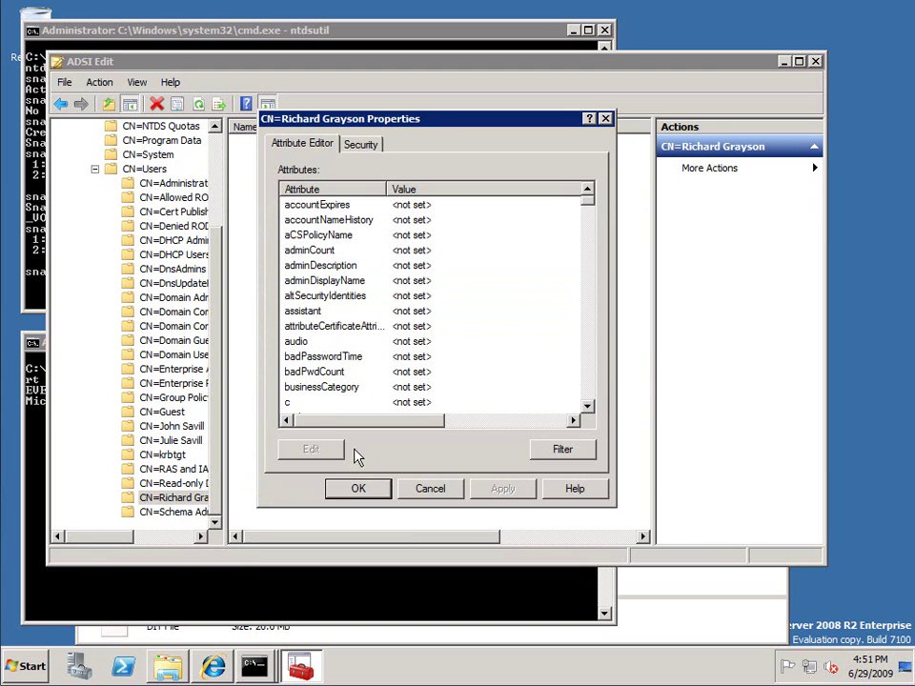
mouse_move(590, 205)
mouse_down()
mouse_move(592, 266)
mouse_move(603, 206)
mouse_up()
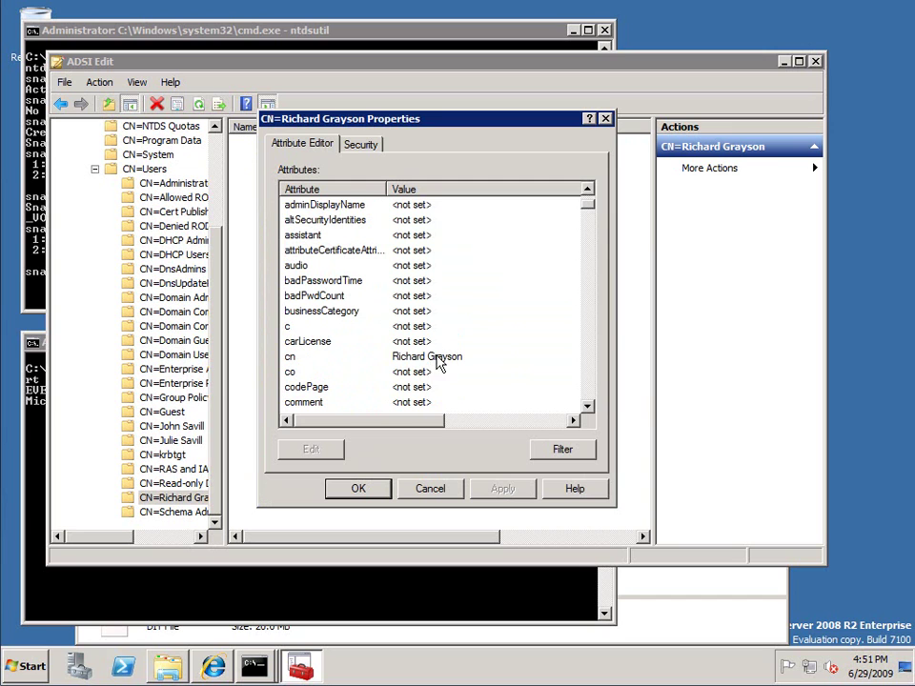
click(592, 391)
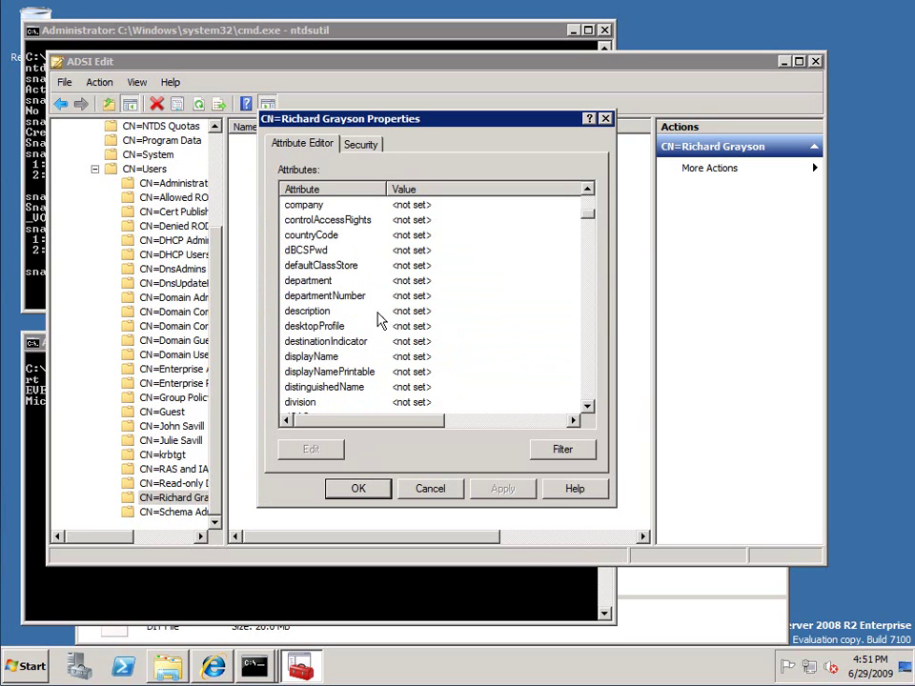
click(437, 490)
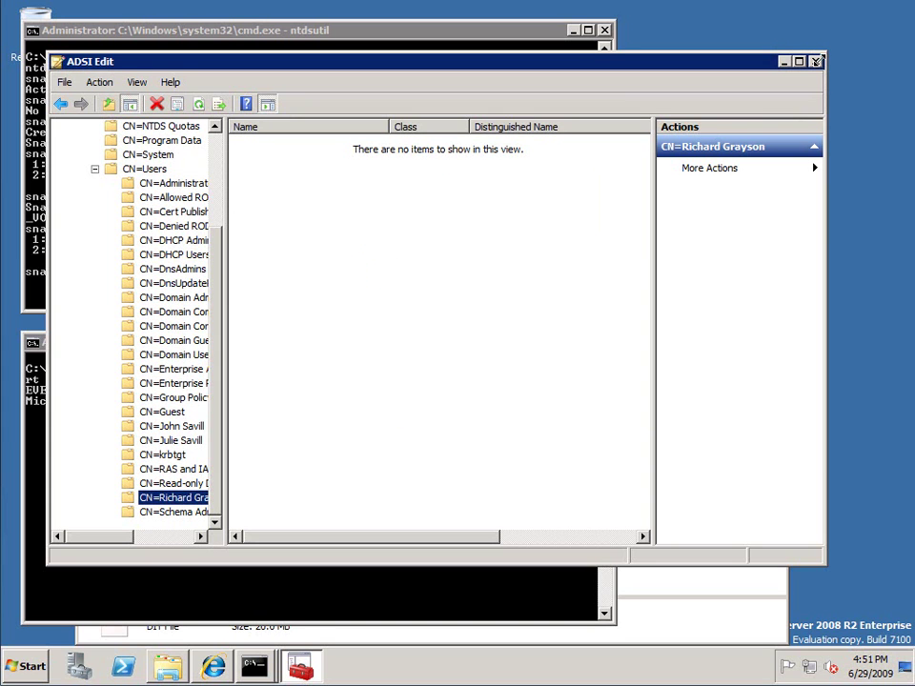
Step: Close ADSI Edit and launch Ldp from the Run prompt
click(816, 61)
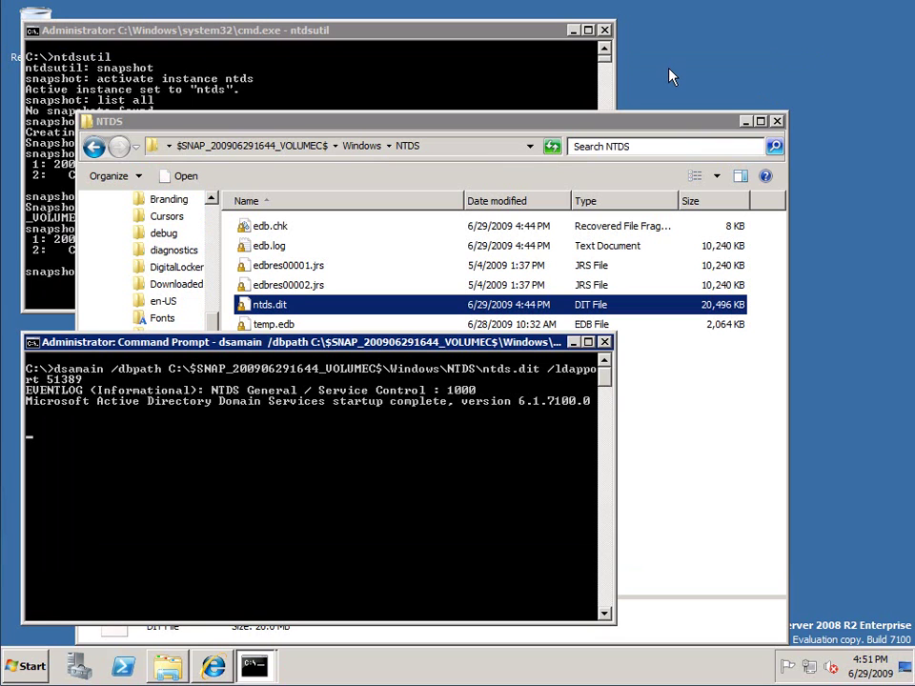
key(super+r)
text(ldp)
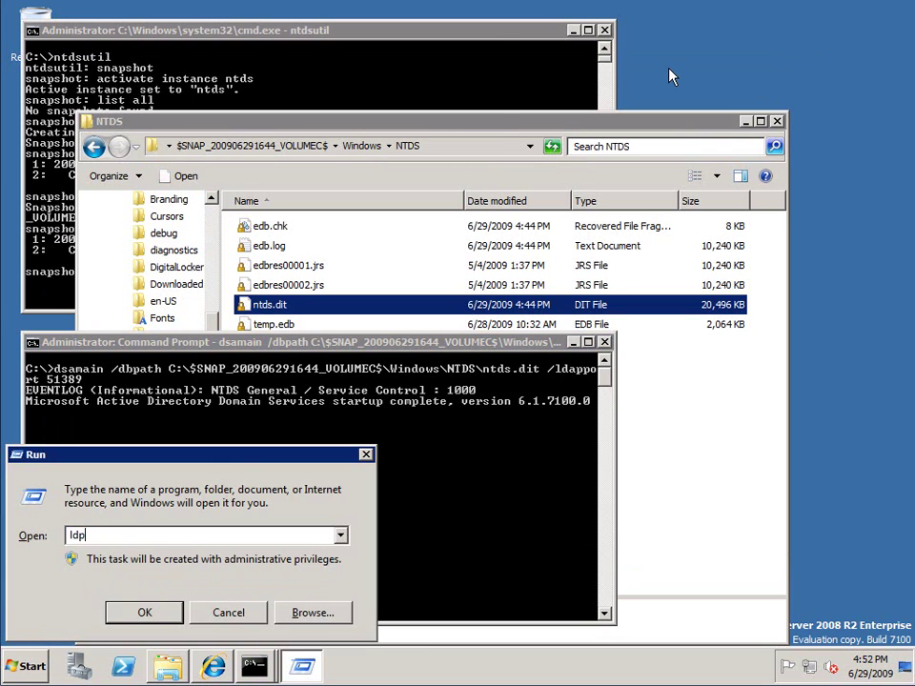
key(Return)
Step: Connect Ldp to server 127.0.0.1 on port 51389
click(78, 73)
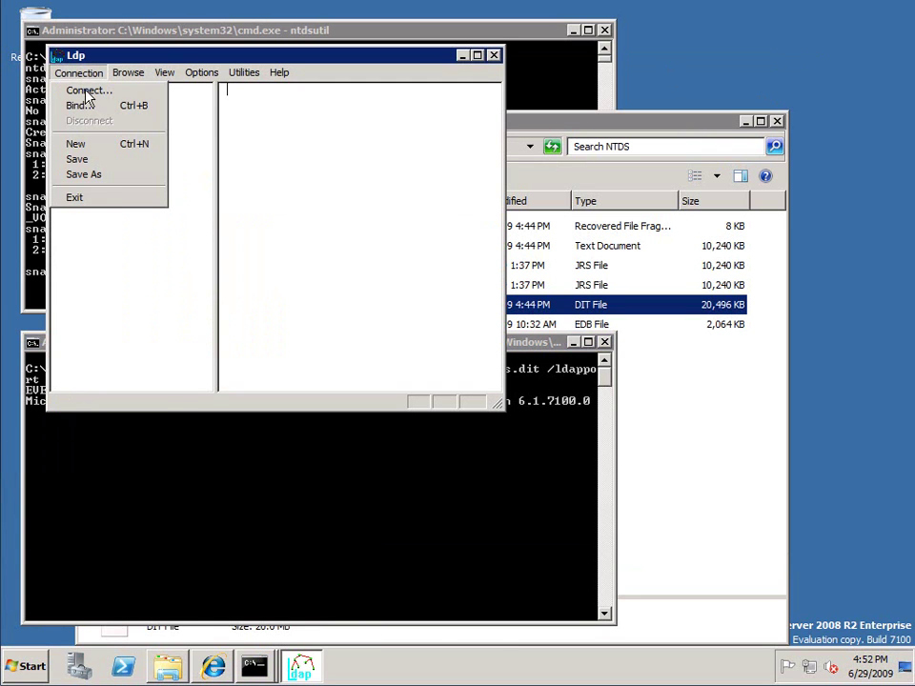
click(87, 92)
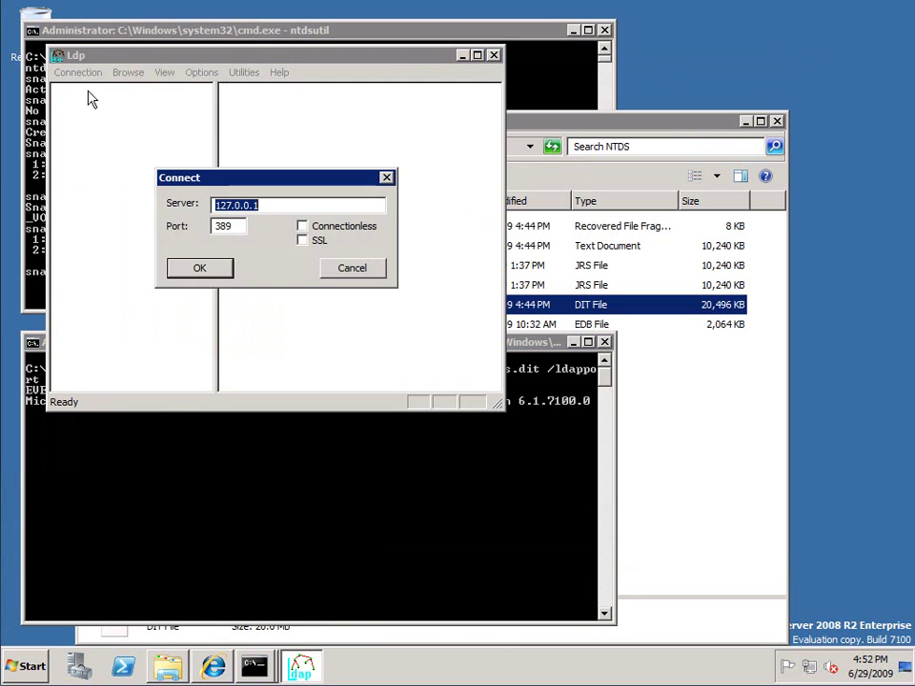
double_click(215, 227)
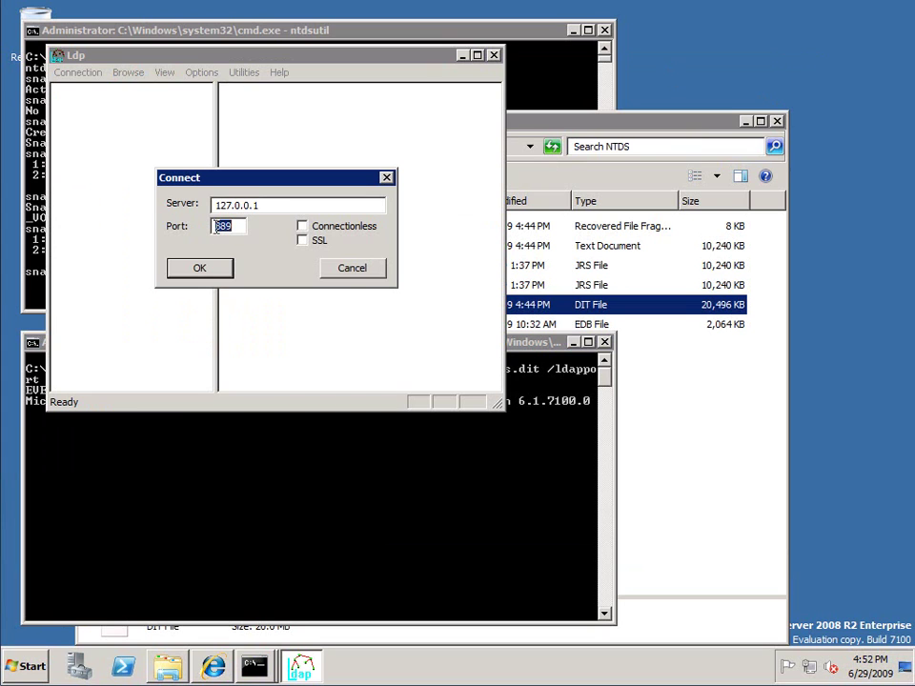
click(216, 227)
text(51)
click(200, 270)
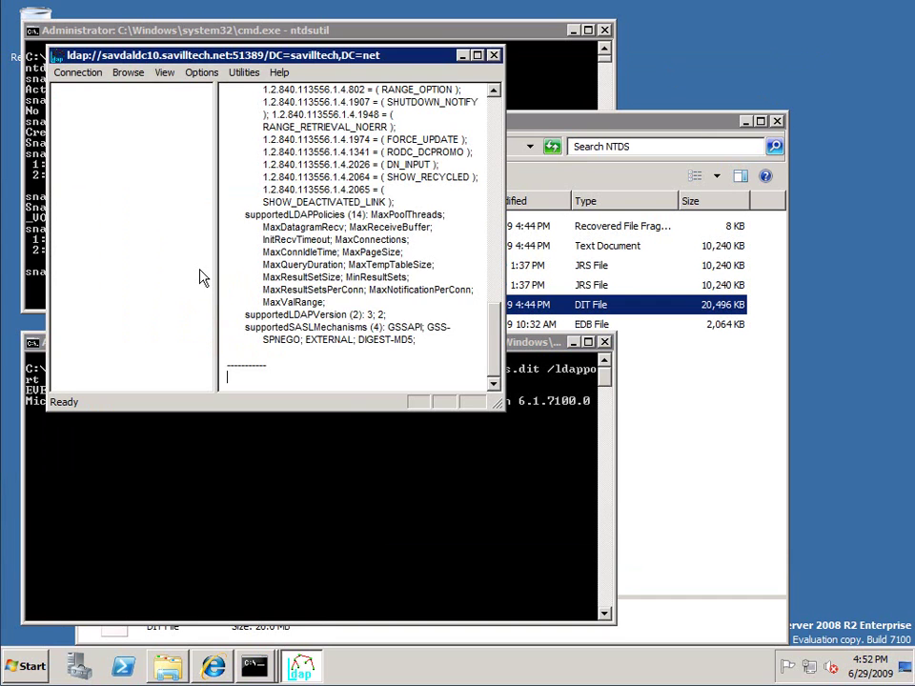
Step: Open Ldp's tree view with base DN dc=savilltech,dc=net
click(164, 72)
click(181, 91)
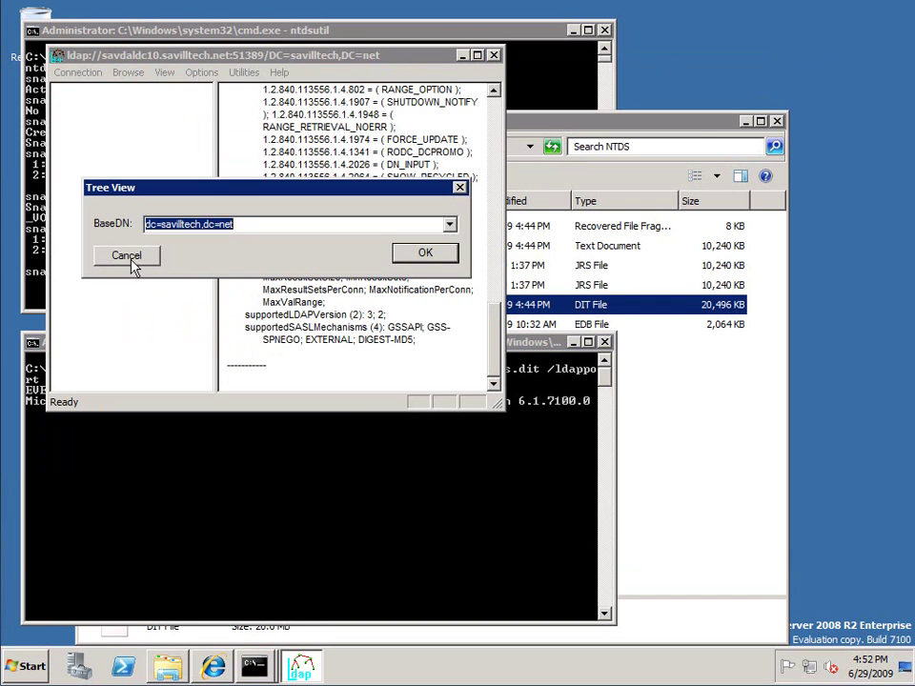
click(425, 253)
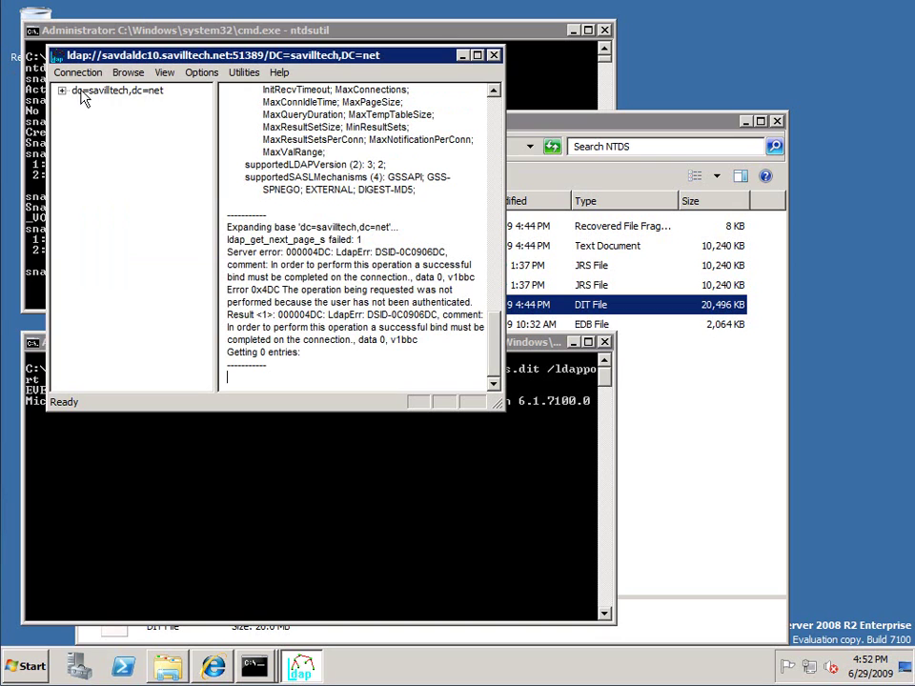
double_click(82, 92)
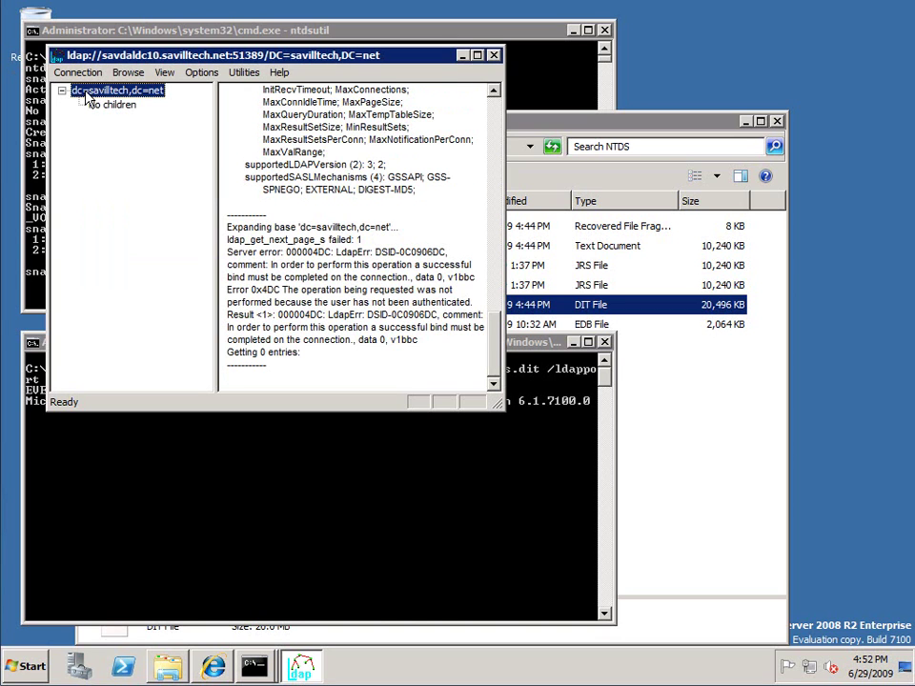
double_click(86, 95)
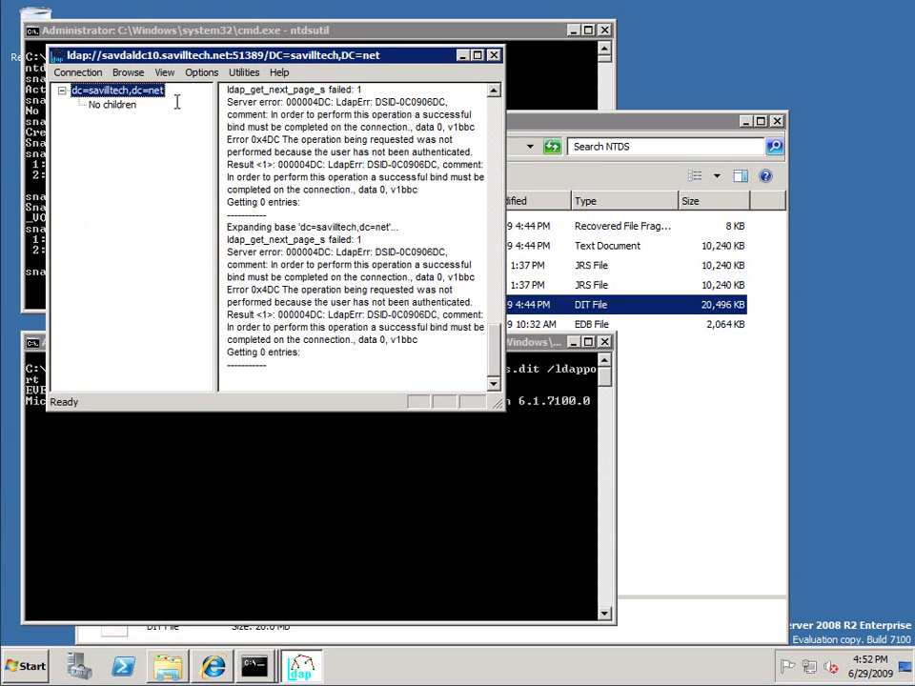
Step: Bind as the current user, browse into CN=Users to view a user's attributes, then close Ldp
click(77, 72)
click(84, 106)
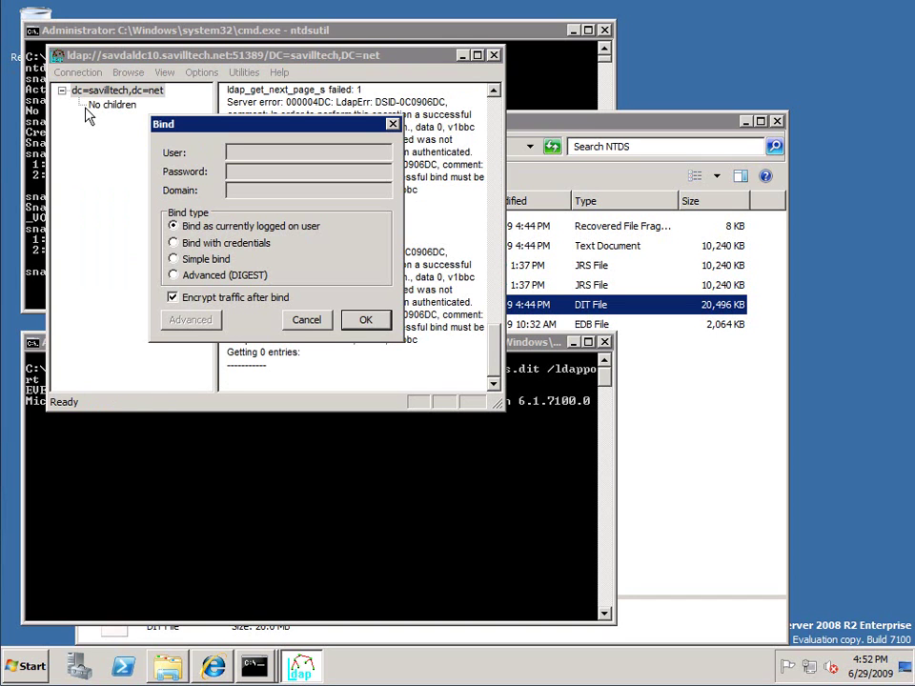
click(363, 320)
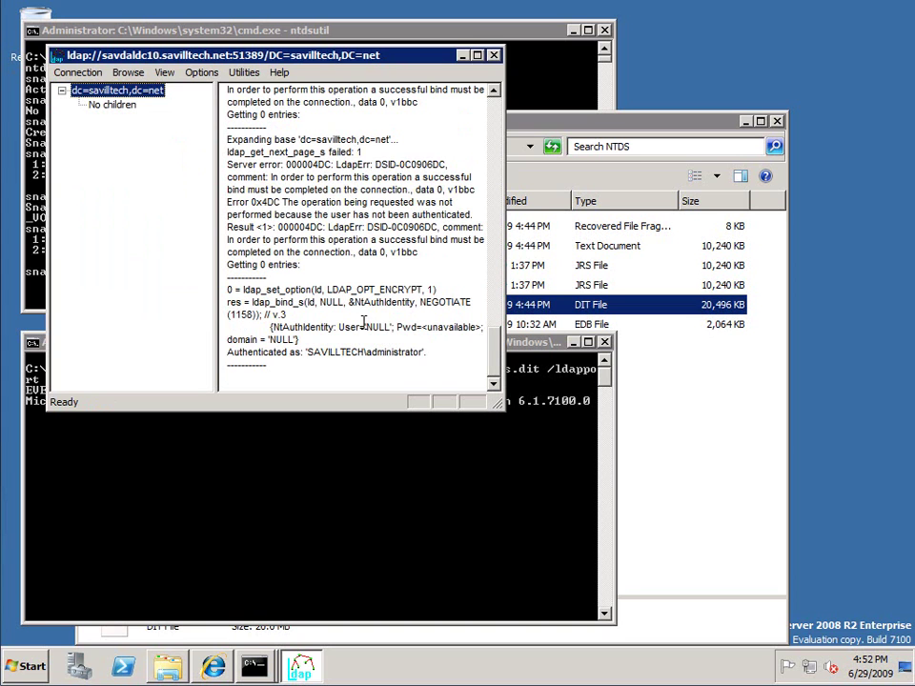
double_click(109, 93)
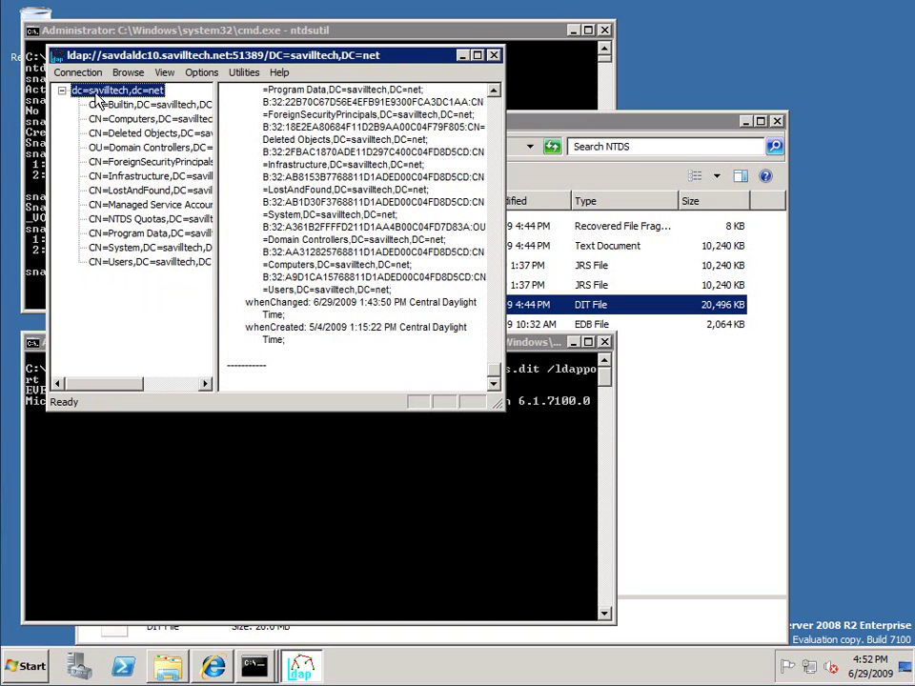
double_click(127, 263)
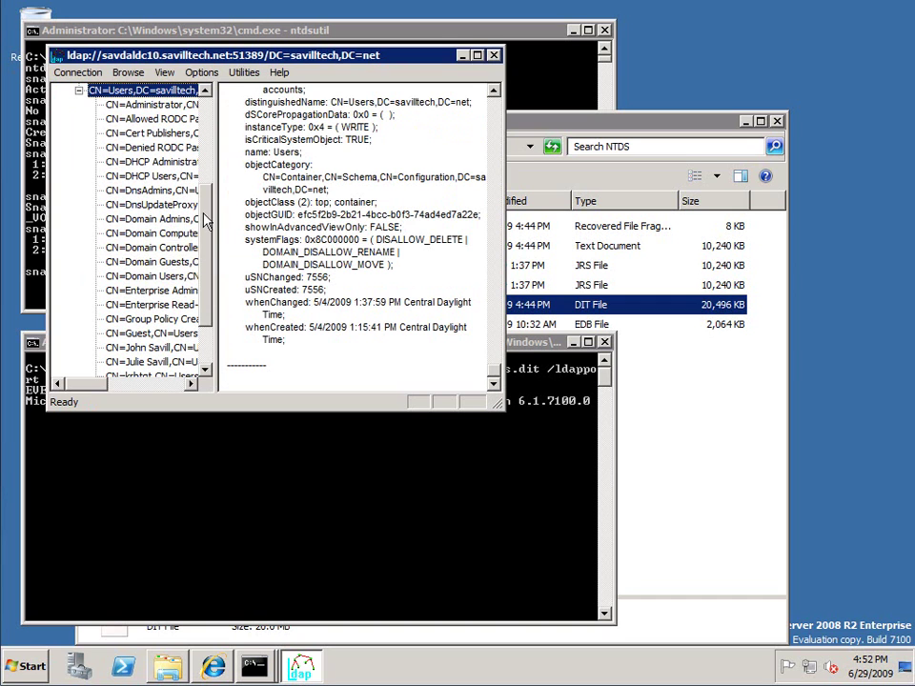
scroll(160, 191, down, 2)
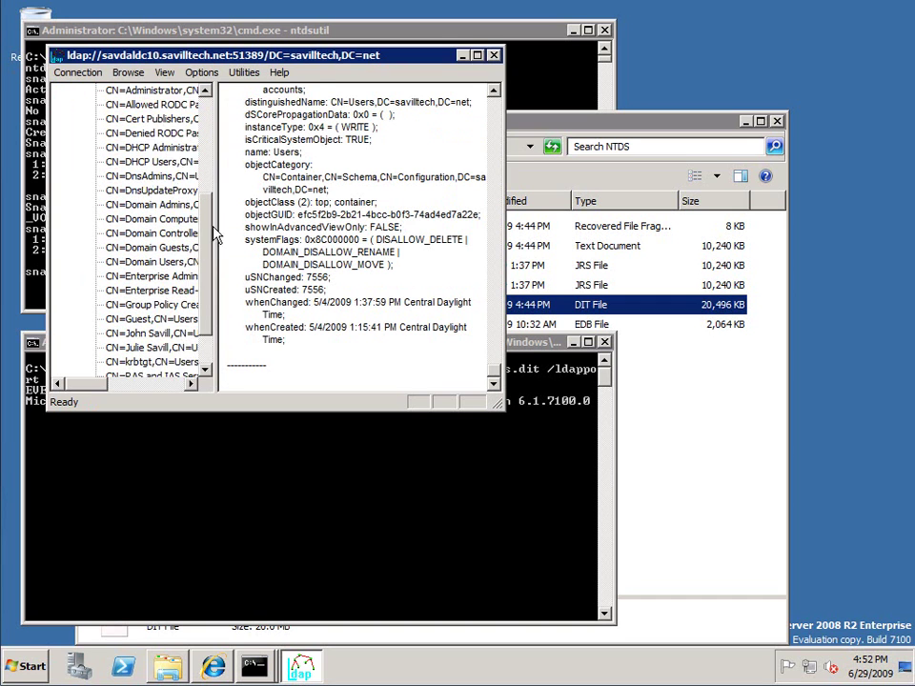
double_click(157, 348)
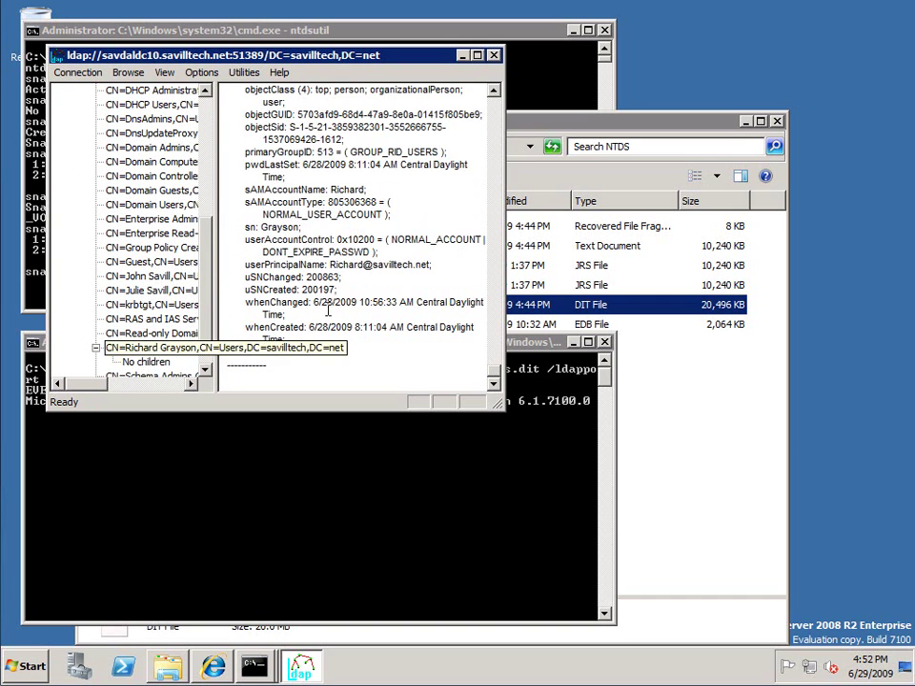
scroll(353, 231, up, 2)
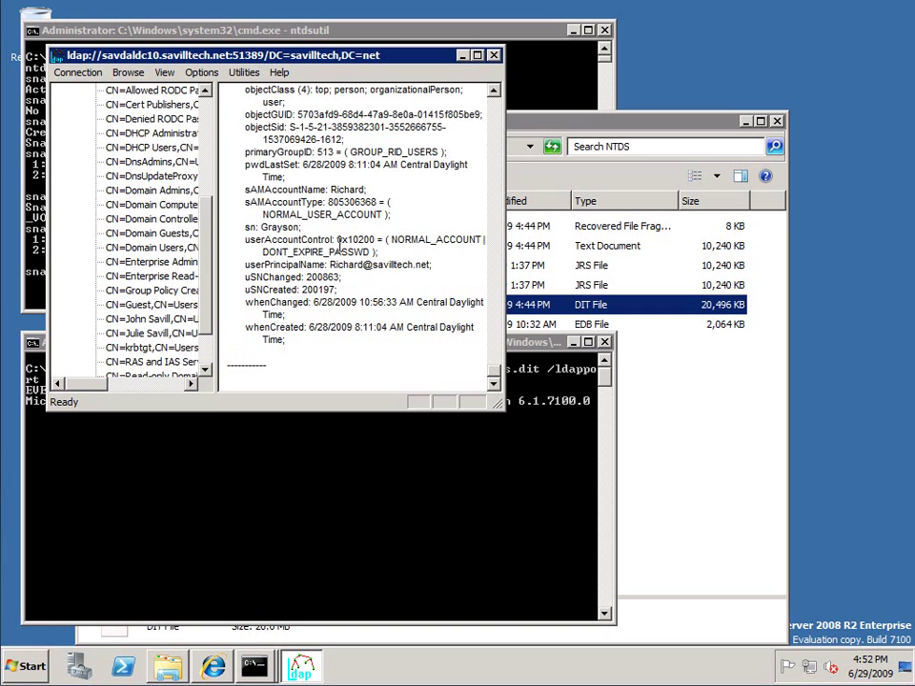
scroll(341, 251, down, 1)
click(493, 54)
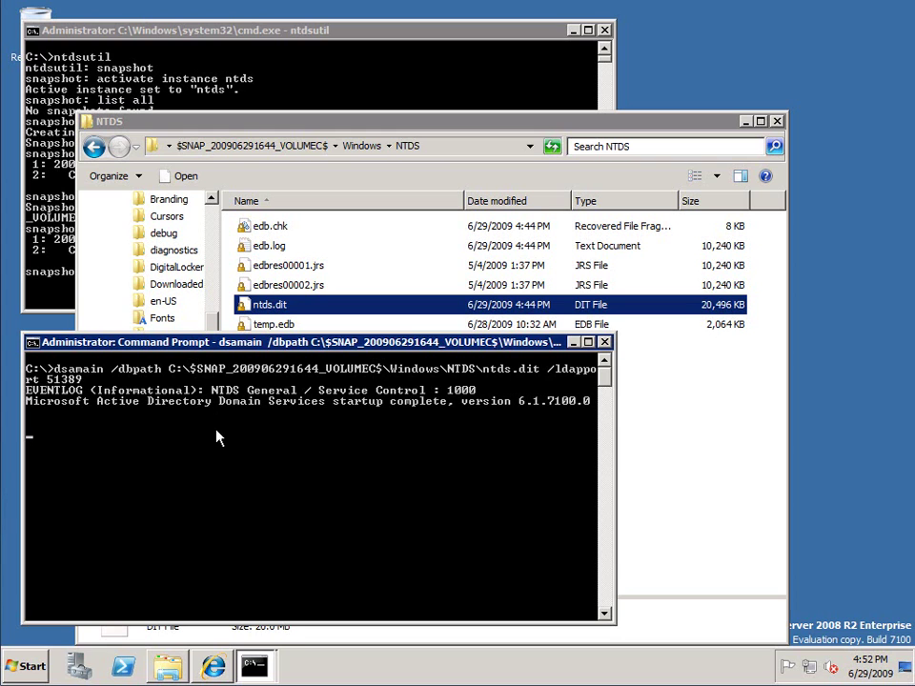
Step: Stop the running dsamain snapshot instance with Ctrl+C, returning the prompt to C:\>
key(ctrl+c)
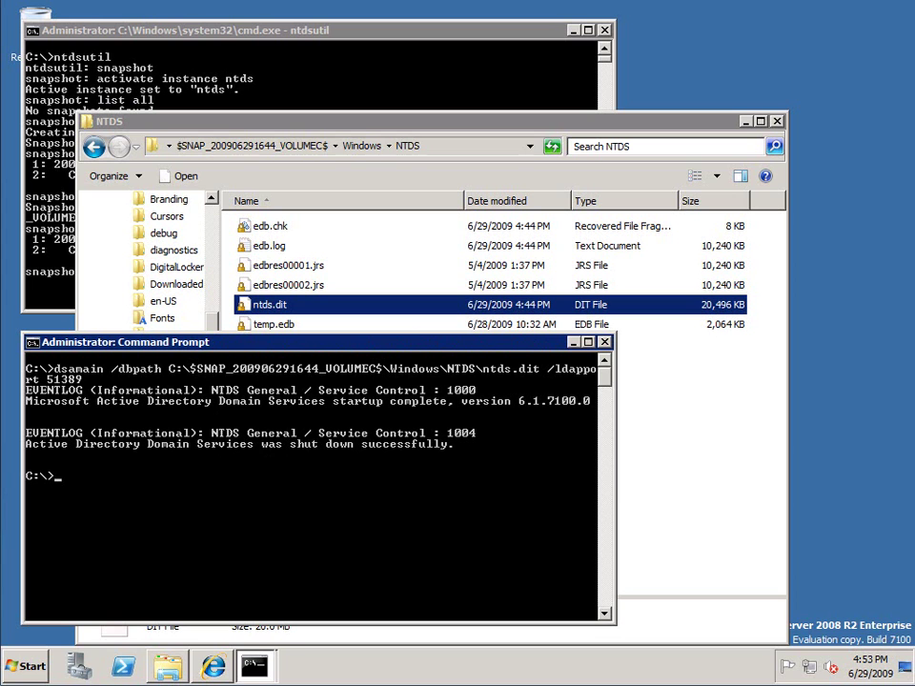
Step: In Server Manager's Active Directory Domain Services role page, view event 102 (database engine started a new instance)
click(82, 670)
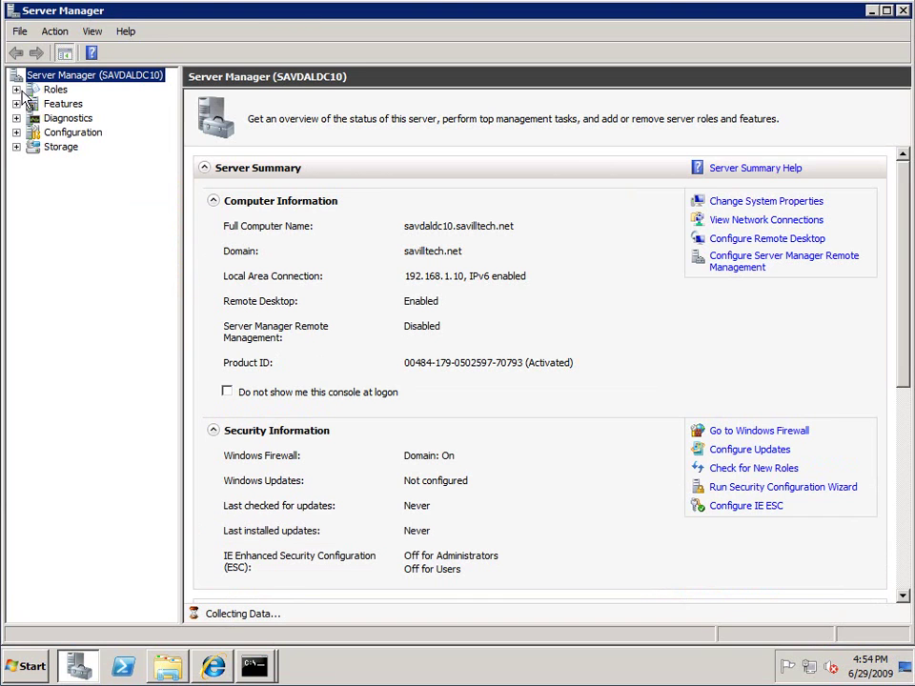
click(49, 90)
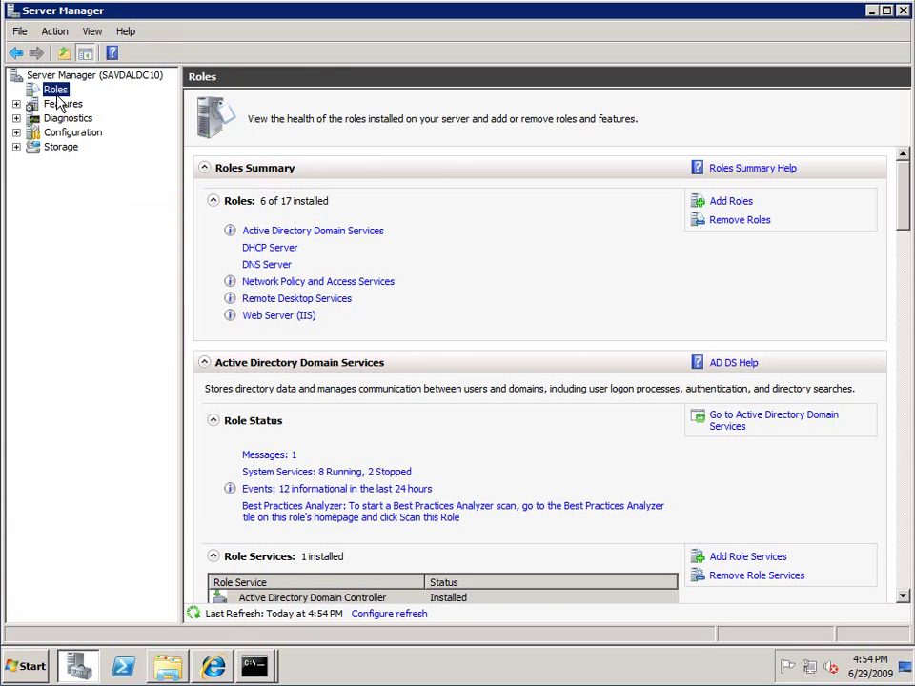
click(250, 233)
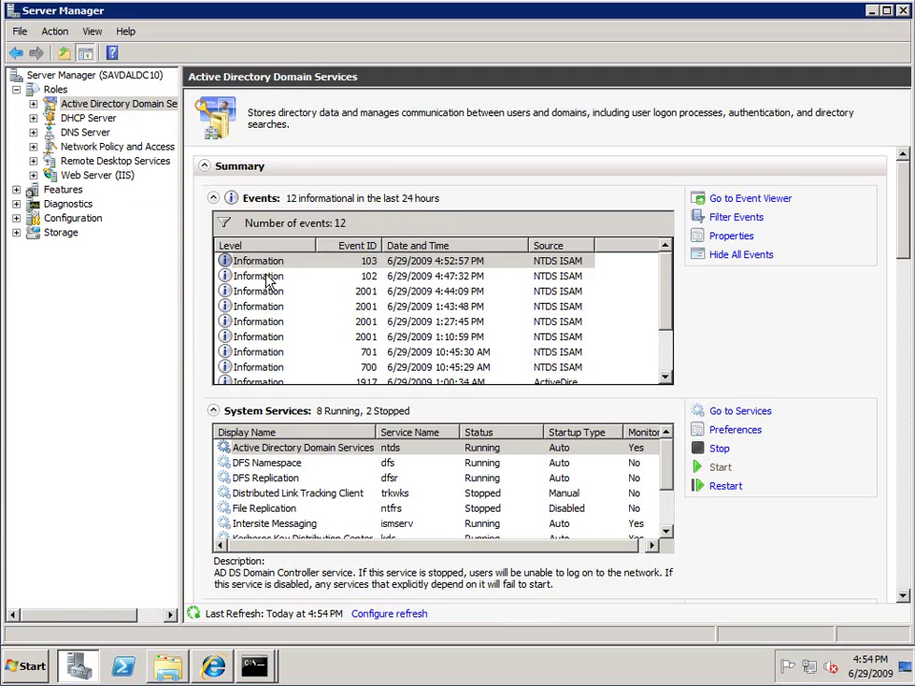
double_click(266, 278)
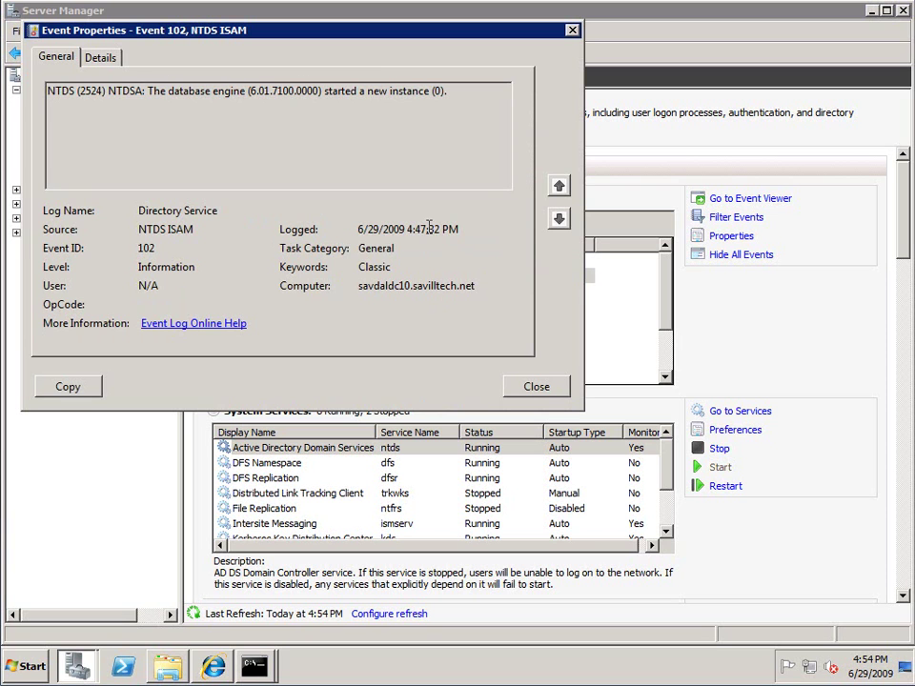
Step: Inspect event 103's expanded System details confirming the database engine stopped the instance, then close it
click(543, 391)
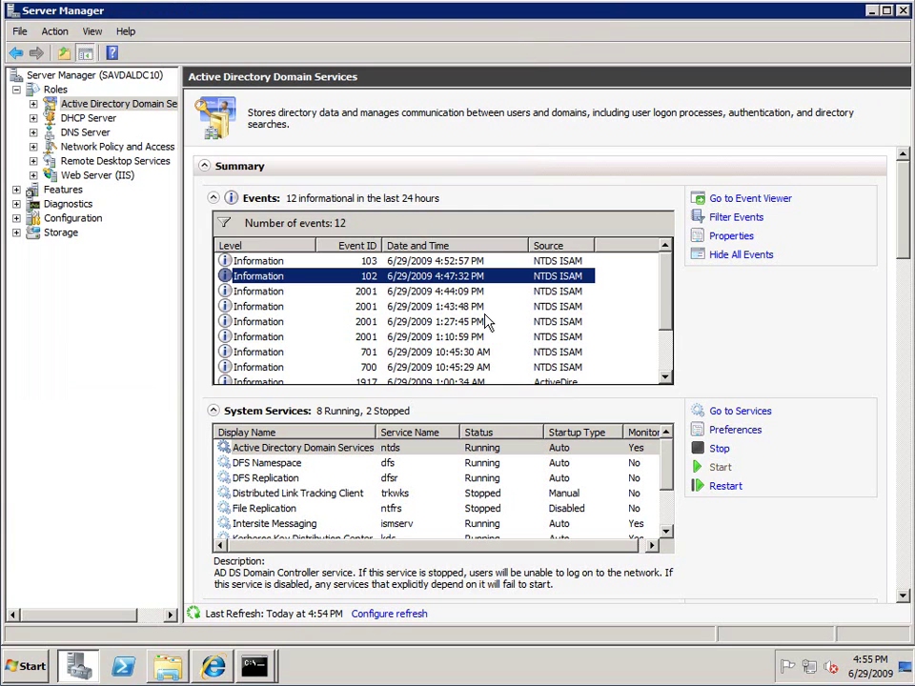
double_click(343, 260)
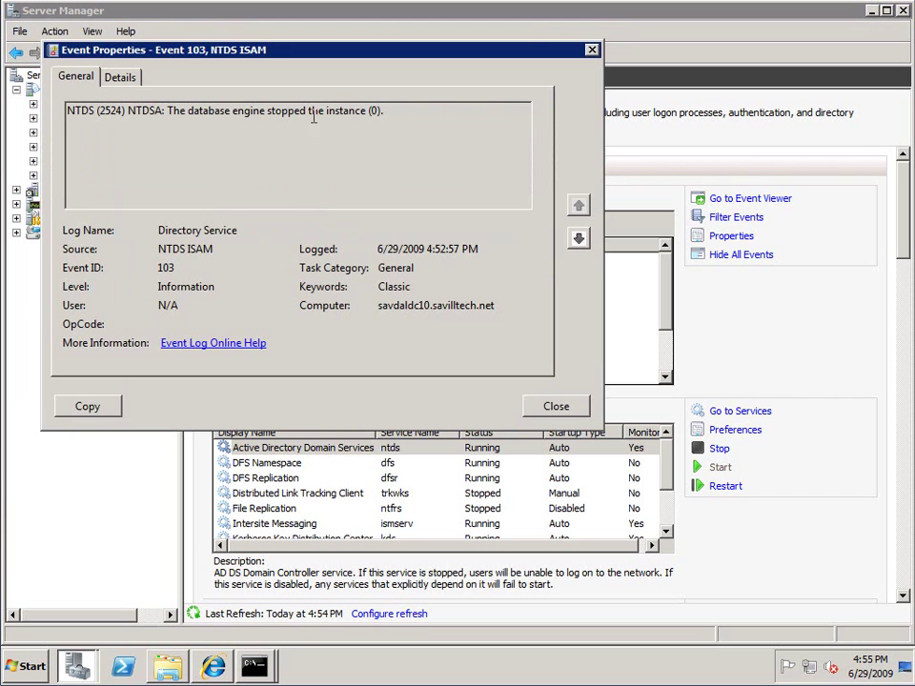
click(121, 79)
click(84, 153)
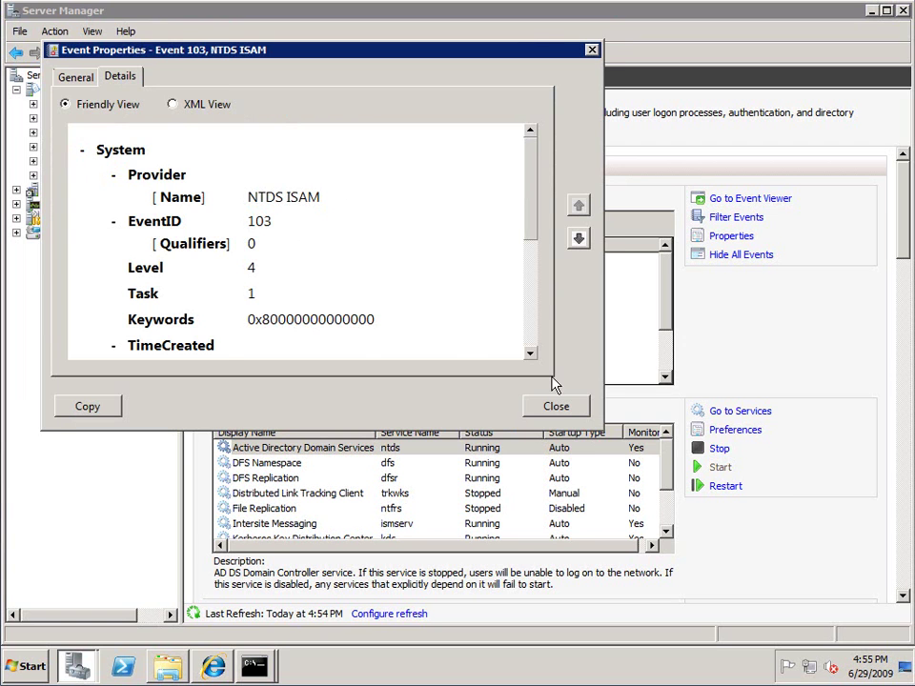
click(557, 408)
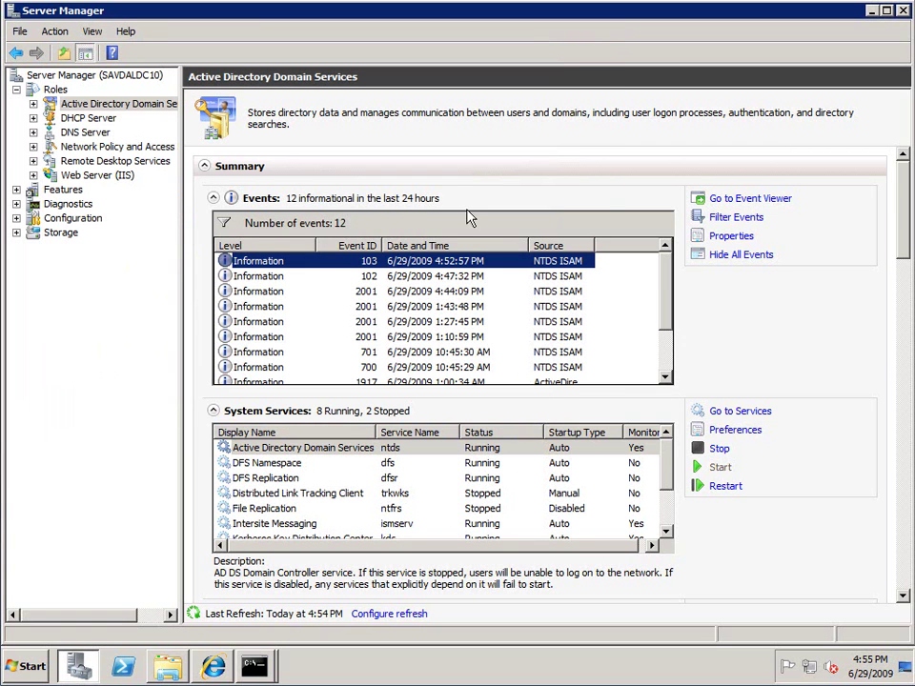
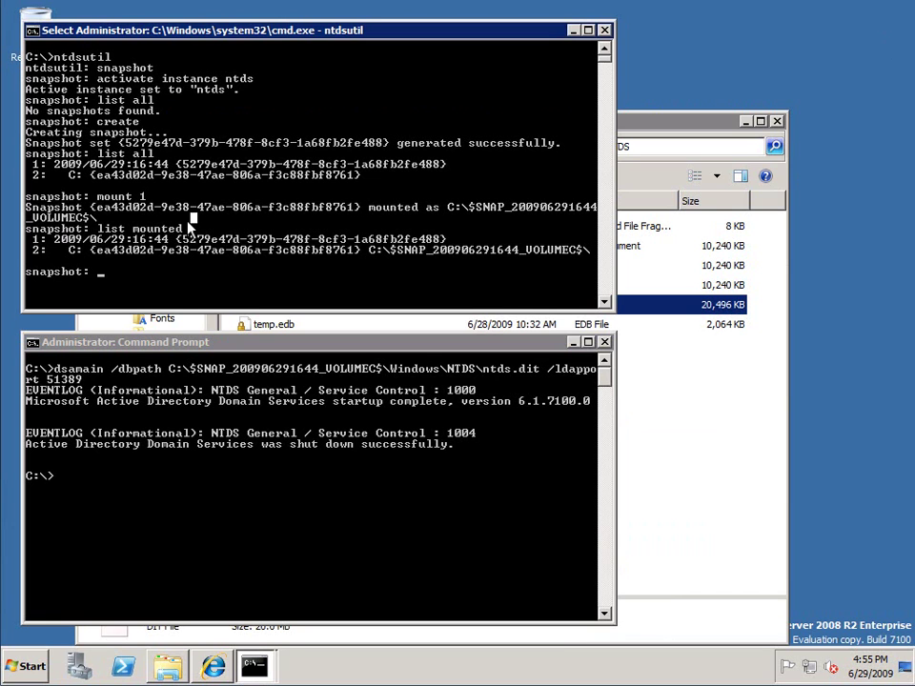
Step: Unmount AD snapshot 1 with 'unmount 1', then type a snapshot list command to check the result
text(unmount 1)
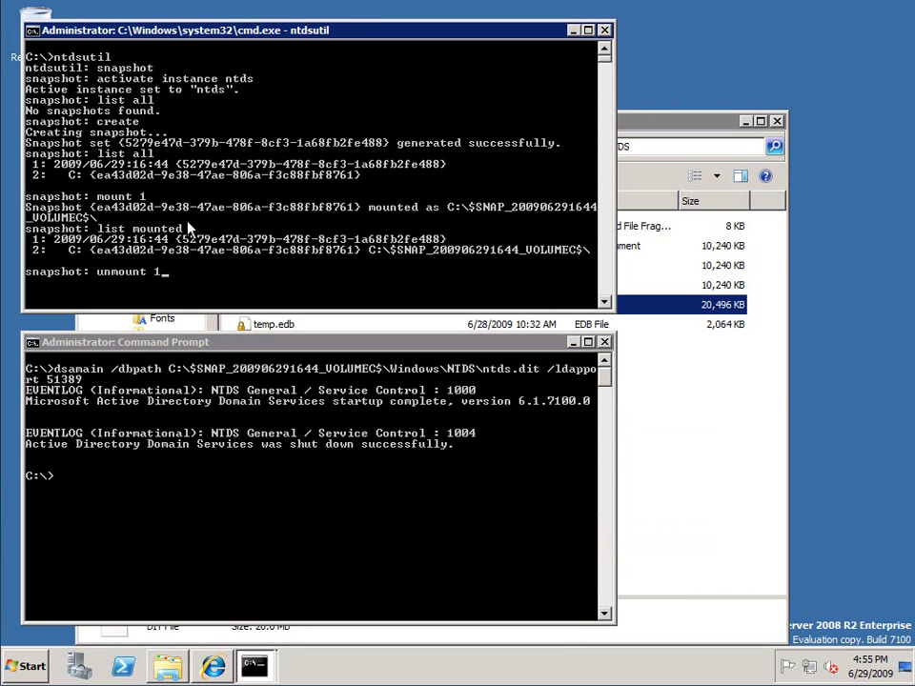
key(Return)
Step: Run 'list all' to show the existing snapshots, then run 'delete 1' to remove snapshot 1
text(list mounted)
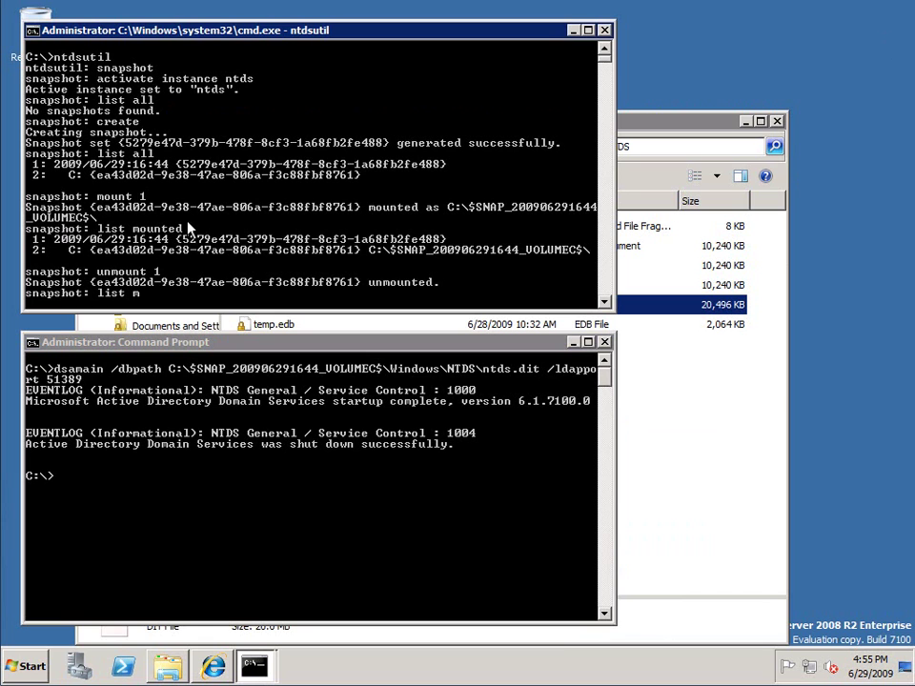
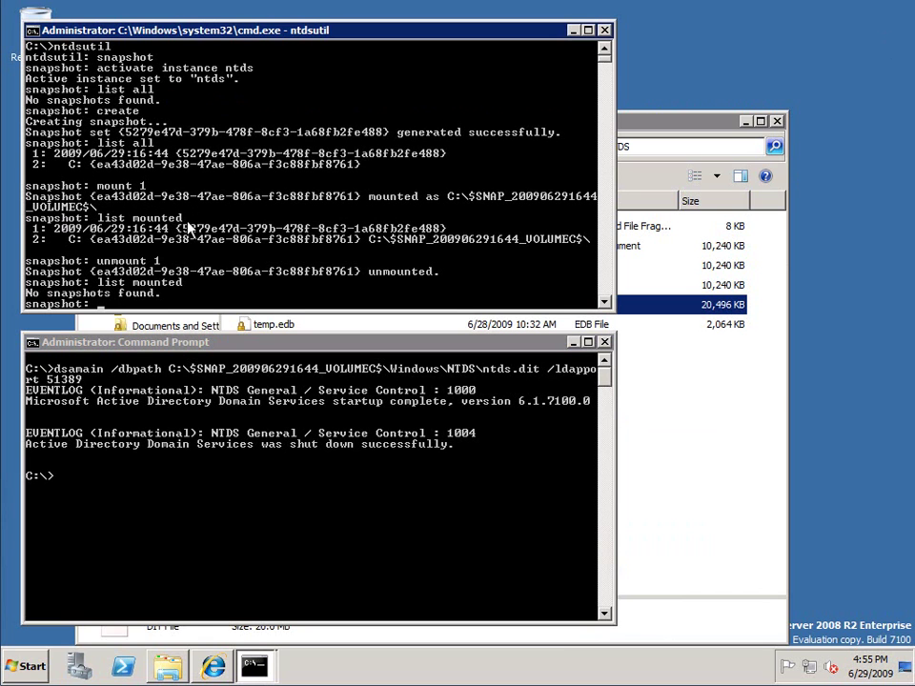
Step: Unmount AD snapshot 1 with 'unmount 1', then type a snapshot list command to check the result
Step: Run 'list all' to show the existing snapshots, then run 'delete 1' to remove snapshot 1
text(list all)
key(Return)
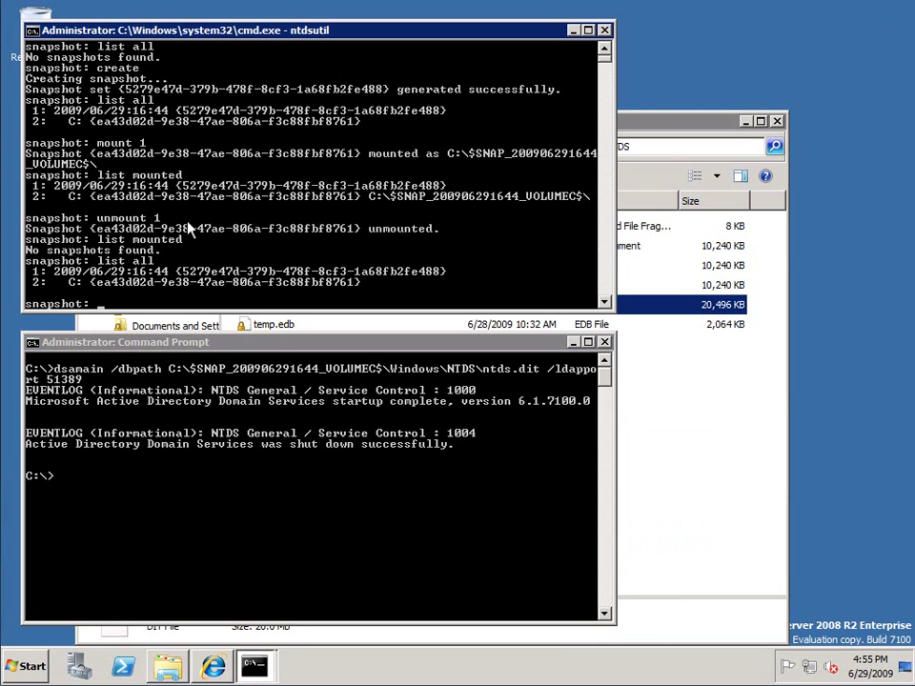
text(delete 1)
key(Return)
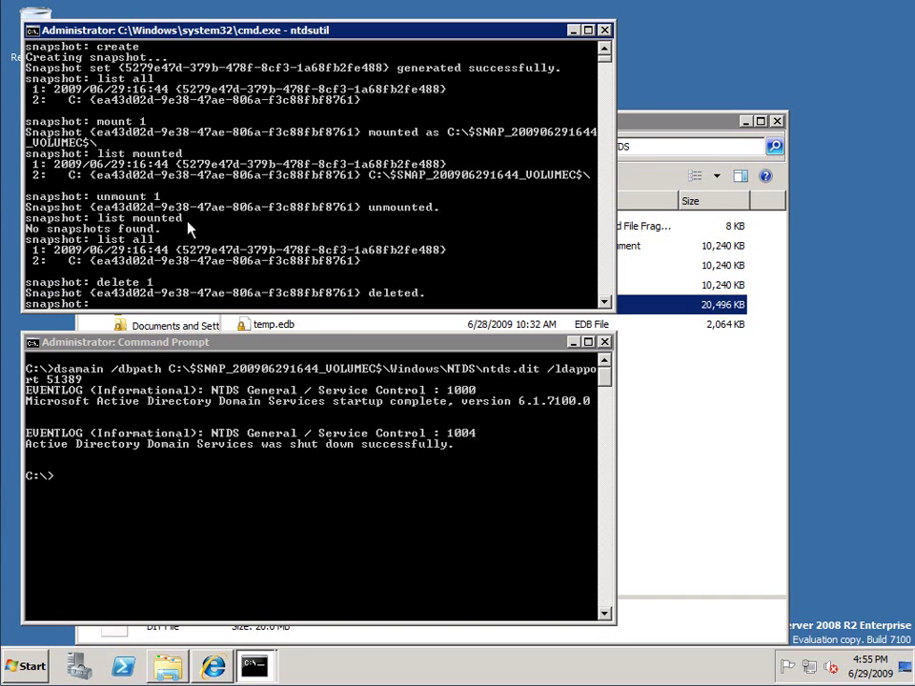
Step: Run 'list all' again to verify it reports 'No snapshots found.'
text(list all)
key(Return)
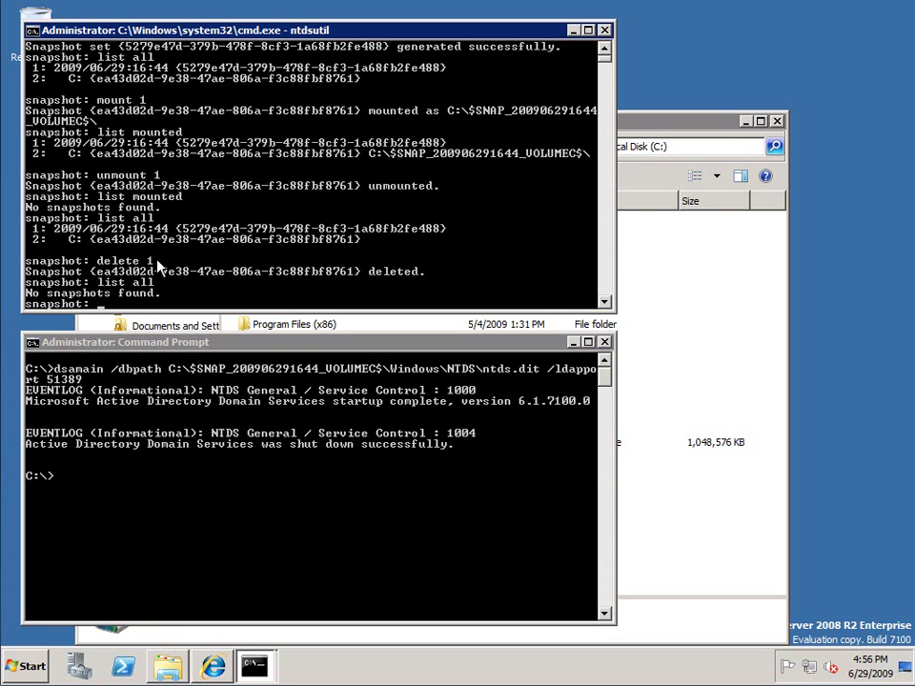
Step: After failed 'exut'/'exit' attempts, enter 'quit' twice to leave the snapshot: and ntdsutil: prompts
text(exut)
key(Return)
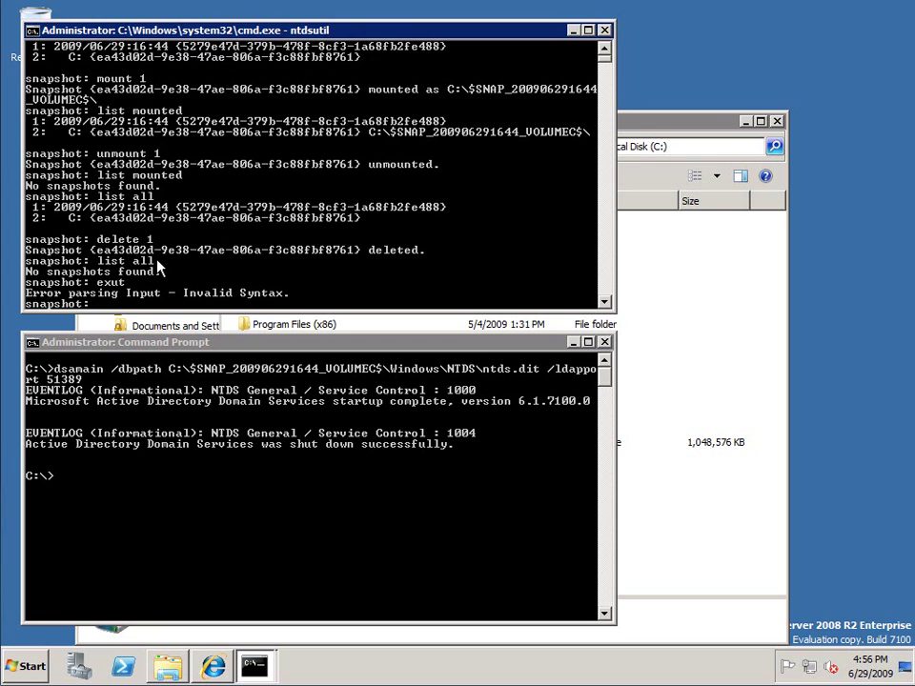
text(exit)
key(Return)
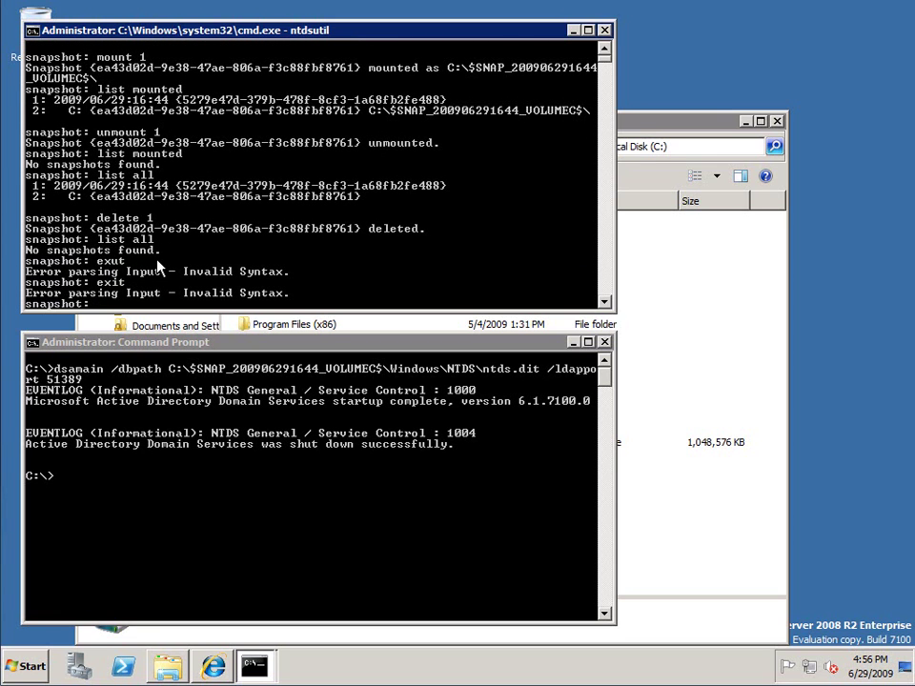
text(quit)
key(Return)
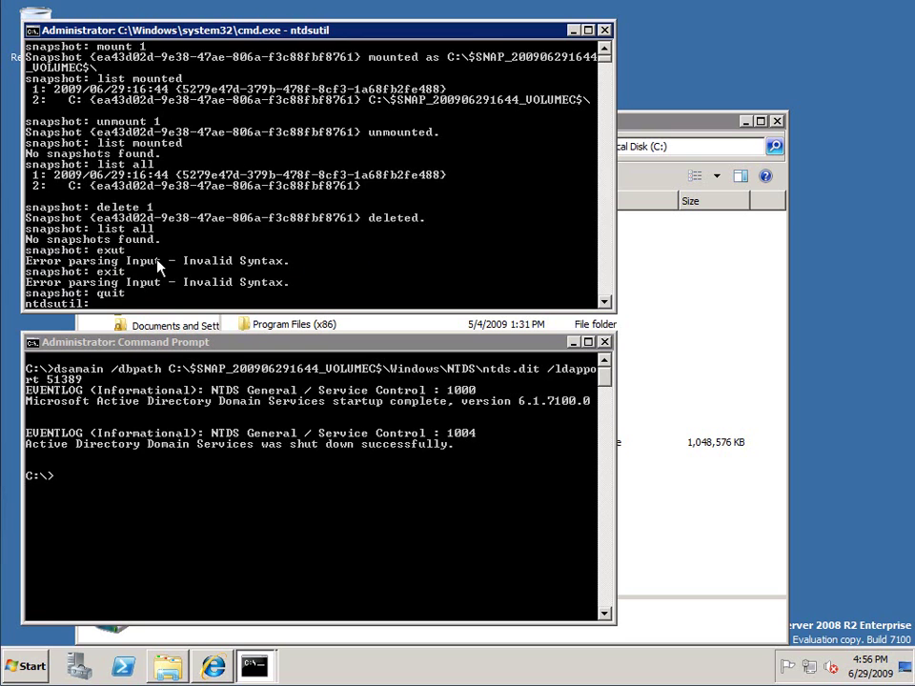
text(quit)
key(Return)
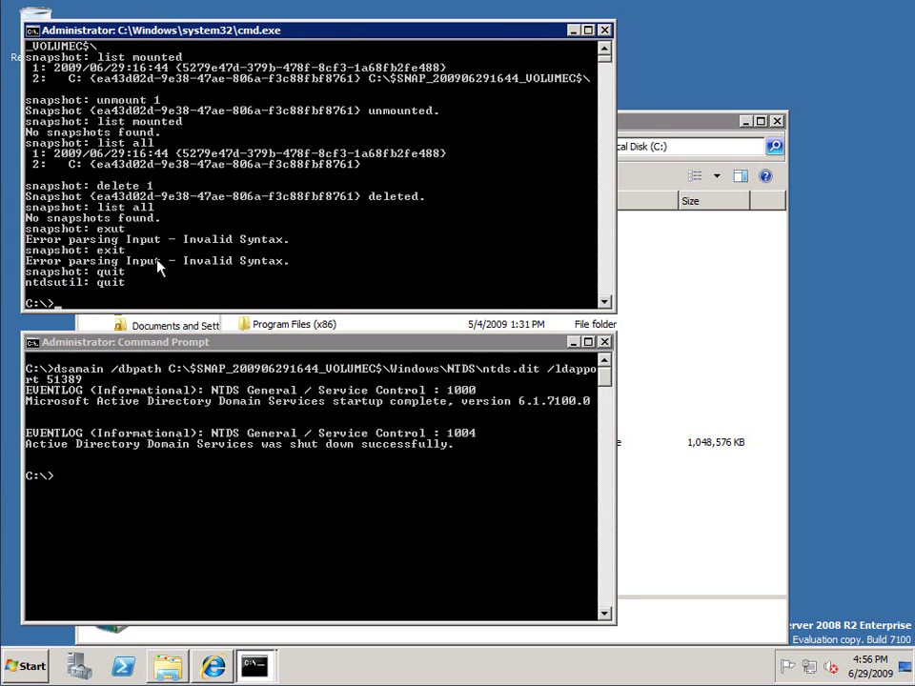